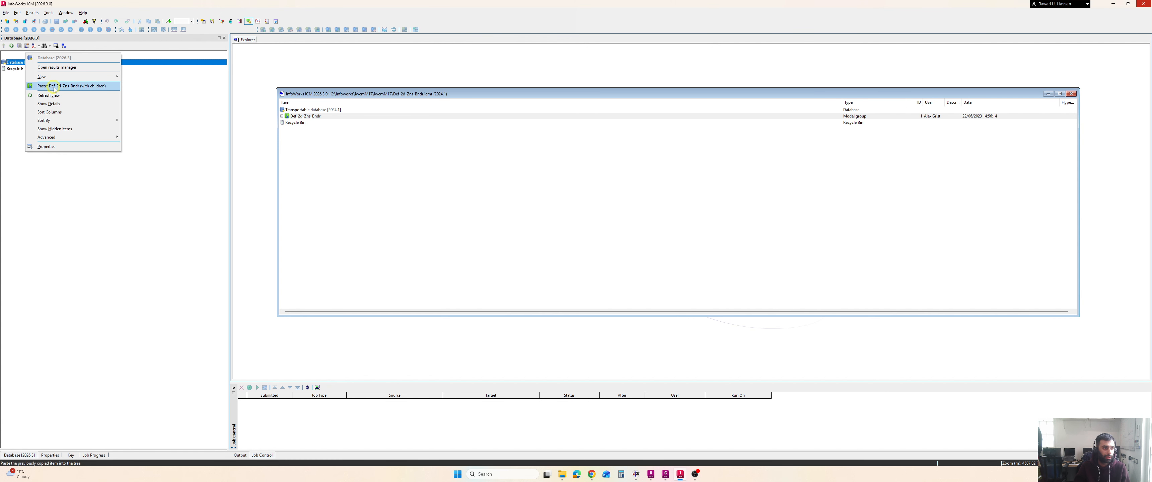
Paste the copied Dsf_2d_Dns_Bndr model group with its children into the database, accepting the copy prompts, and close the transportable database window
{"action": "left_click", "coordinate": [50, 87]}
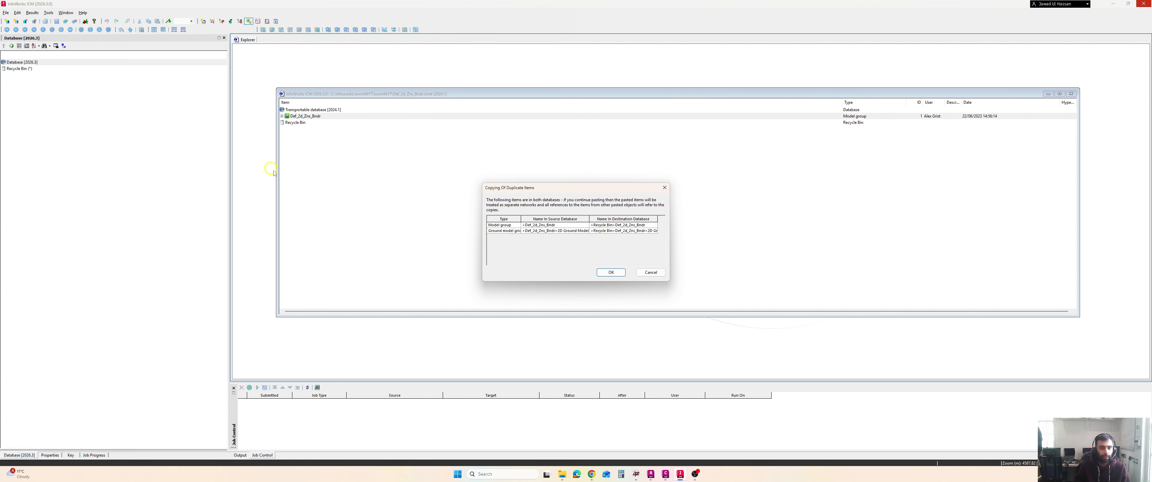
{"action": "left_click", "coordinate": [615, 273]}
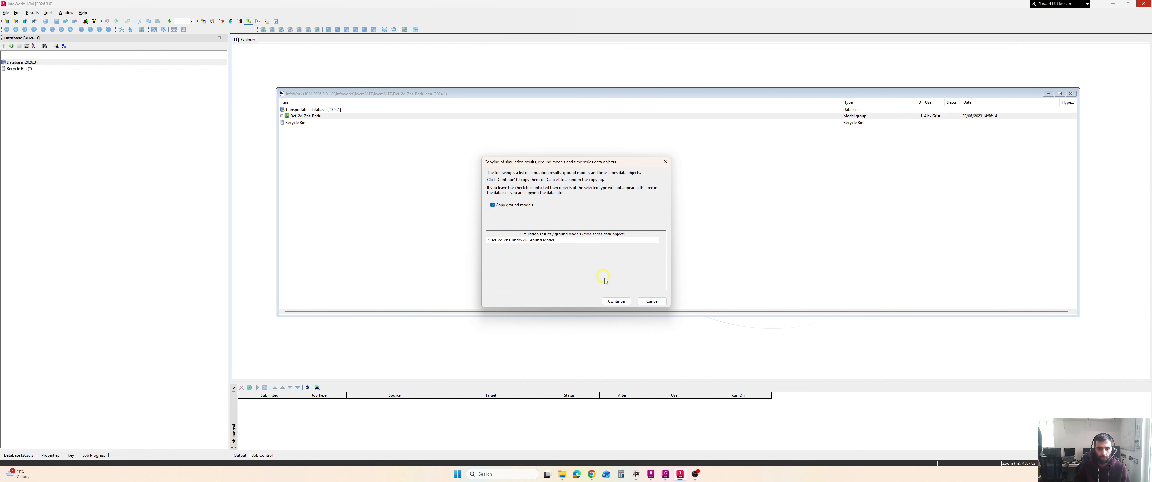
{"action": "left_click", "coordinate": [615, 302]}
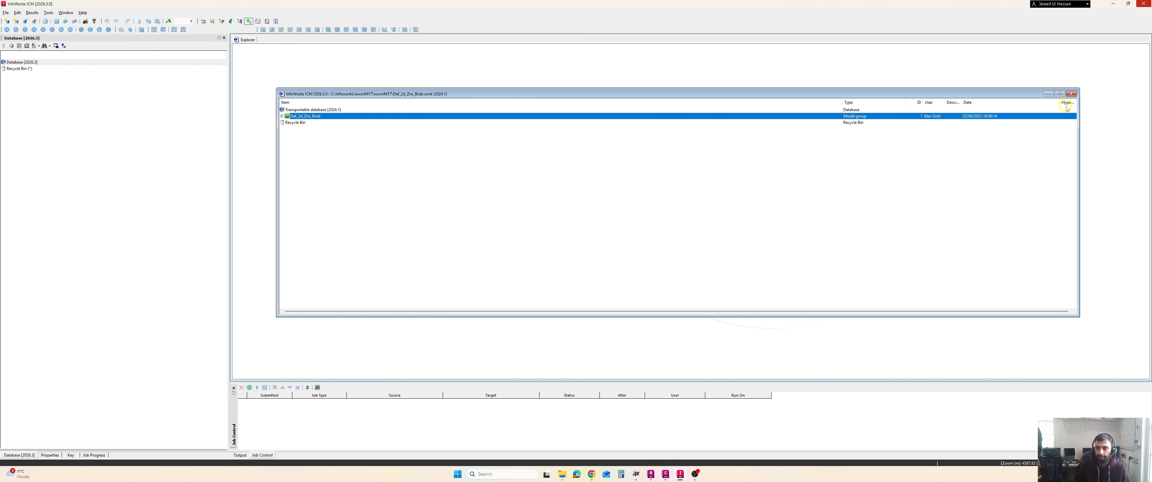
{"action": "left_click", "coordinate": [1071, 94]}
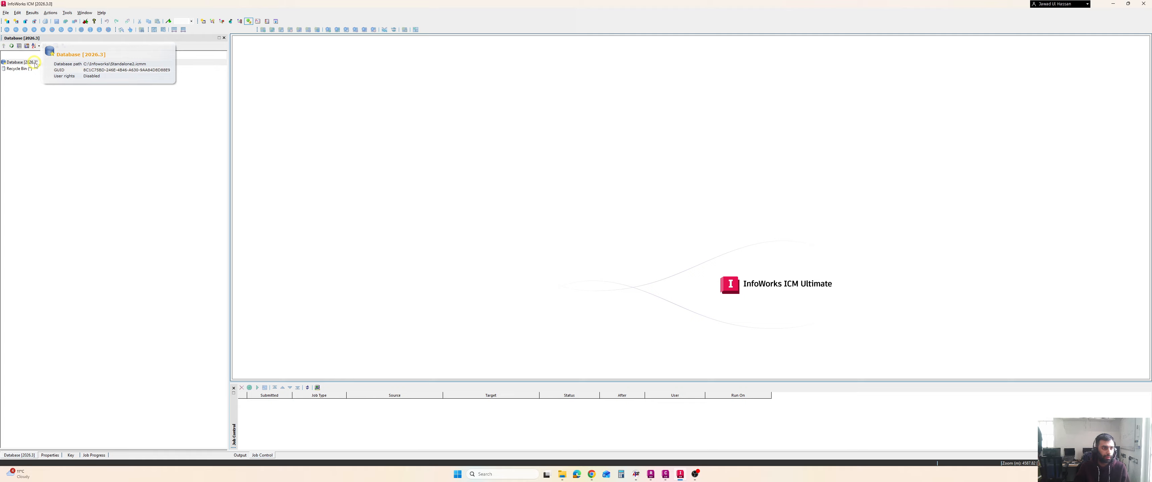
Create a new InfoWorks network named "2D River" inside the pasted model group
{"action": "left_click", "coordinate": [4, 69]}
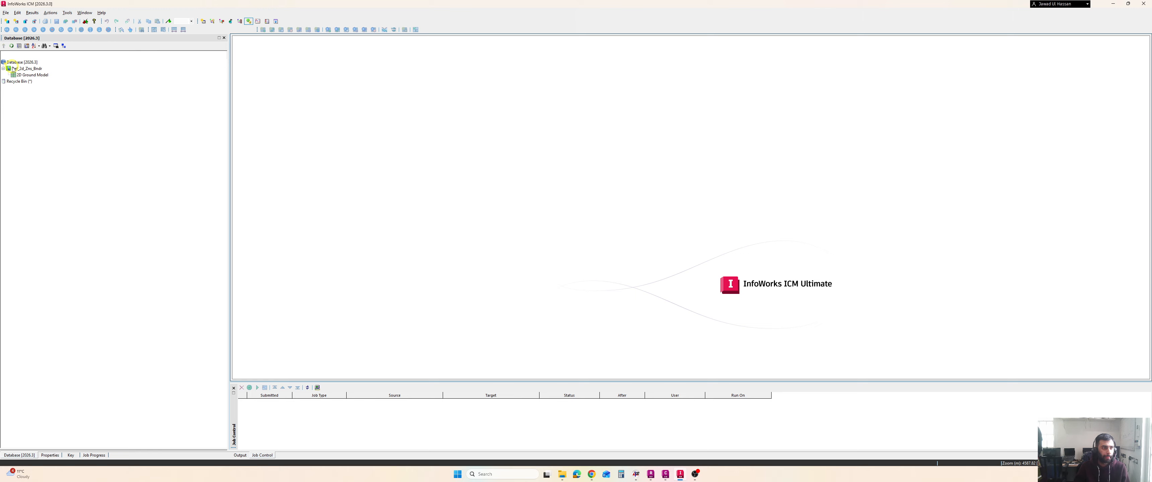
{"action": "right_click", "coordinate": [13, 69]}
{"action": "mouse_move", "coordinate": [45, 97]}
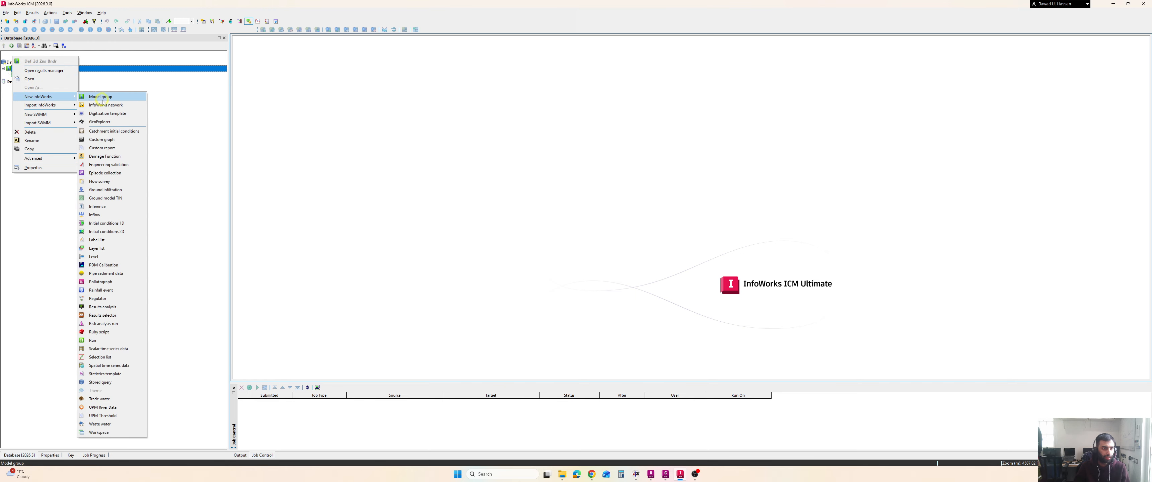
{"action": "left_click", "coordinate": [105, 105]}
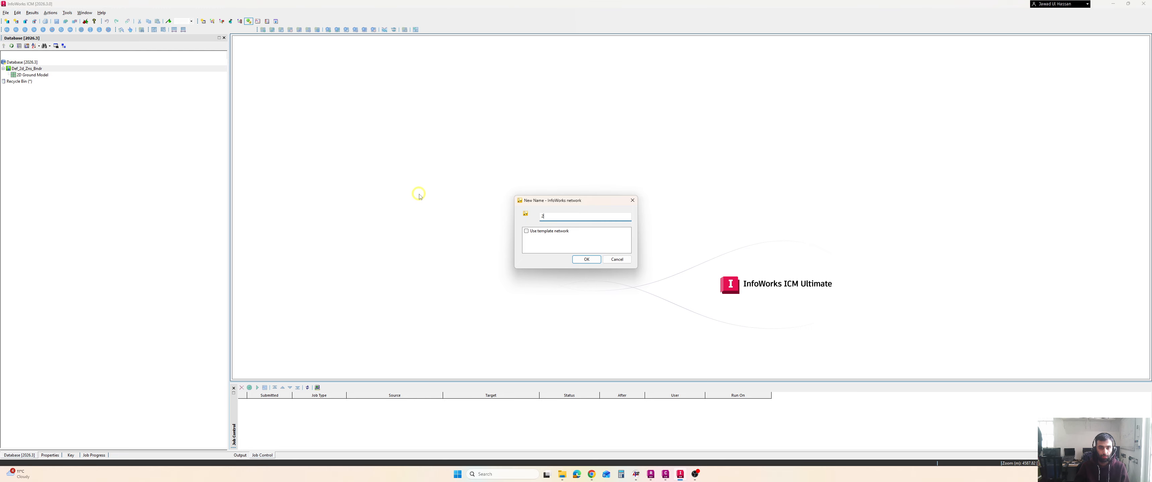
{"action": "type", "text": "2D Rive"}
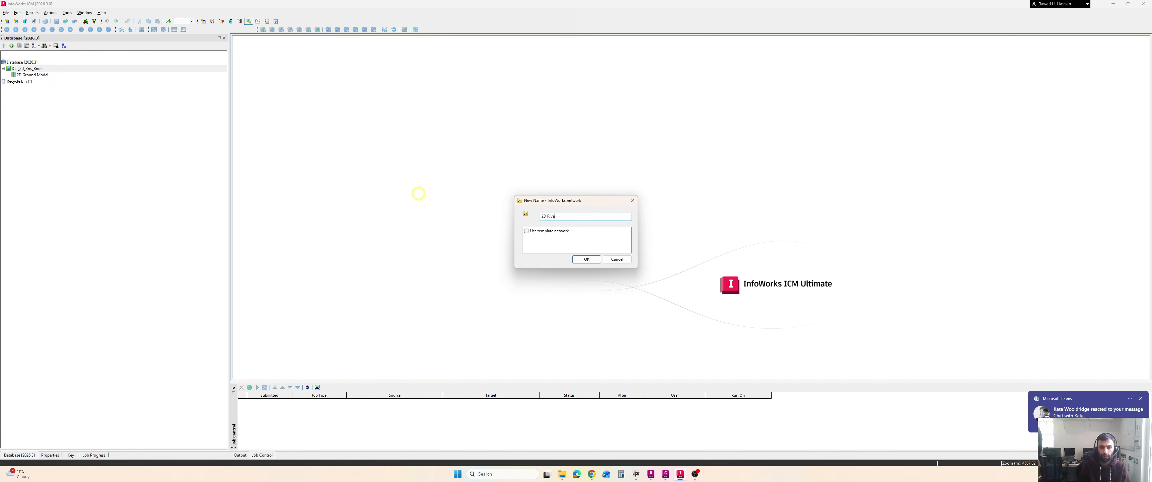
{"action": "type", "text": "r"}
{"action": "key", "text": "Return"}
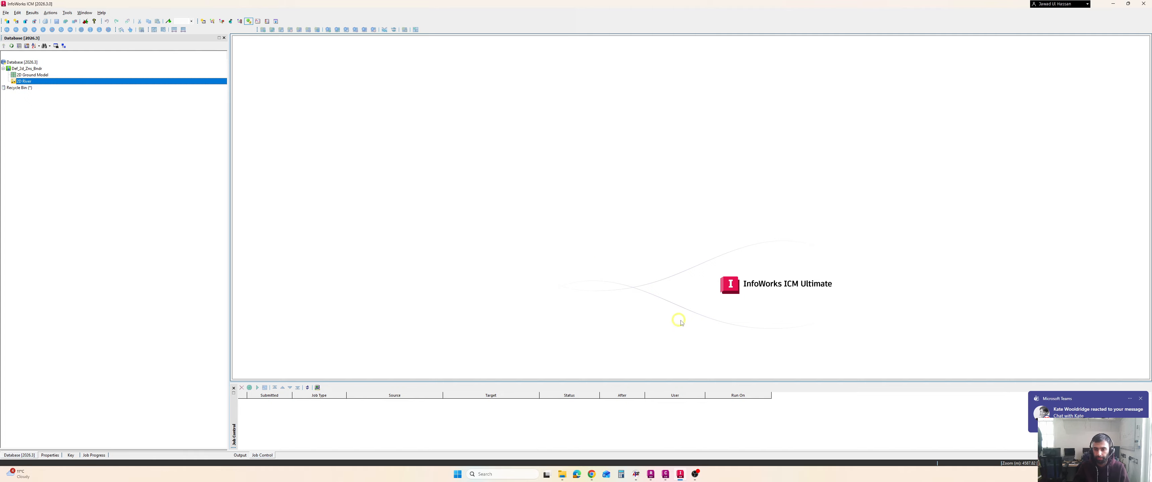
Open the 2D River network in a maximized GeoPlan and add the 2D Ground Model to it
{"action": "double_click", "coordinate": [28, 84]}
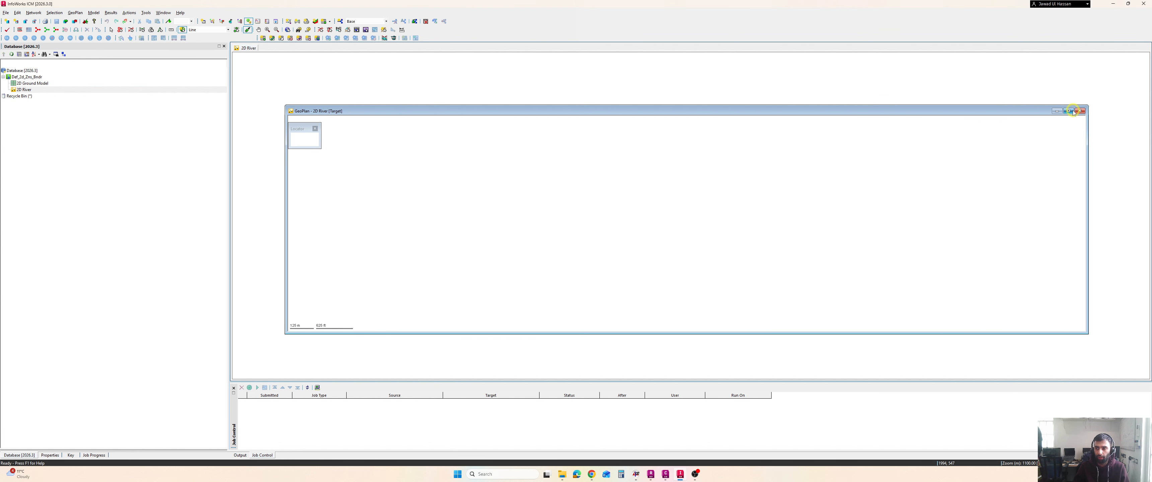
{"action": "left_click", "coordinate": [1069, 111]}
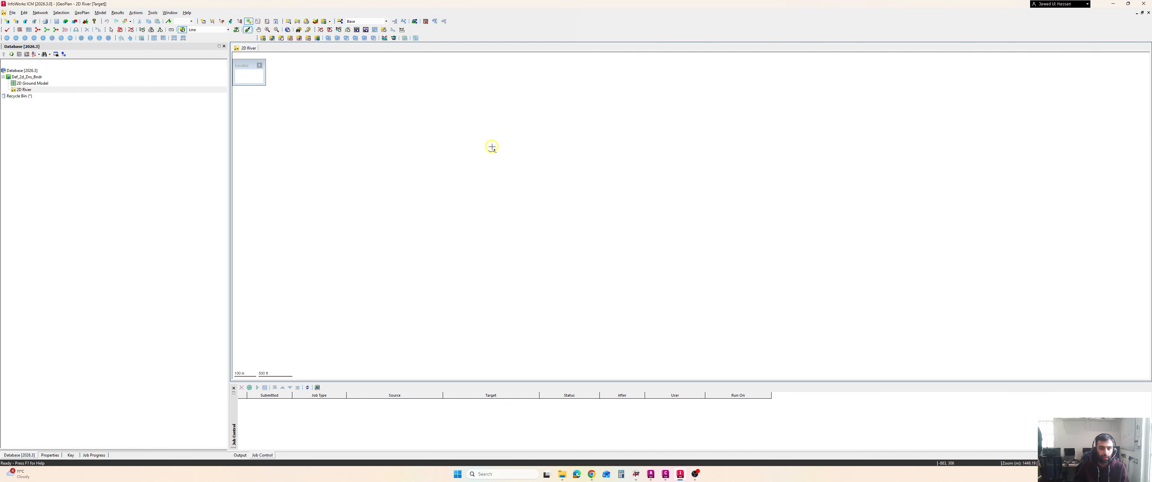
{"action": "left_click", "coordinate": [30, 84]}
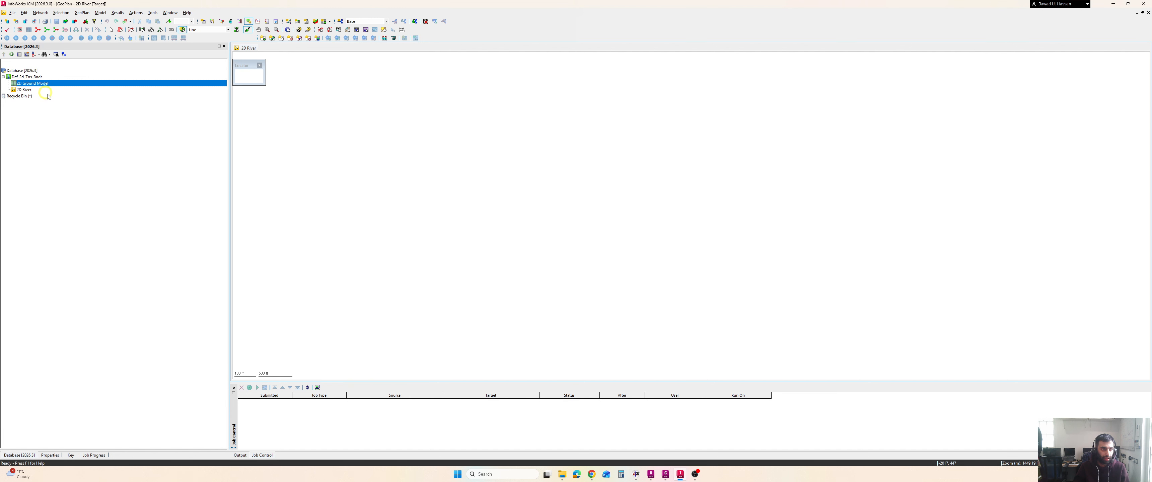
{"action": "left_click_drag", "start_coordinate": [443, 130], "coordinate": [536, 158]}
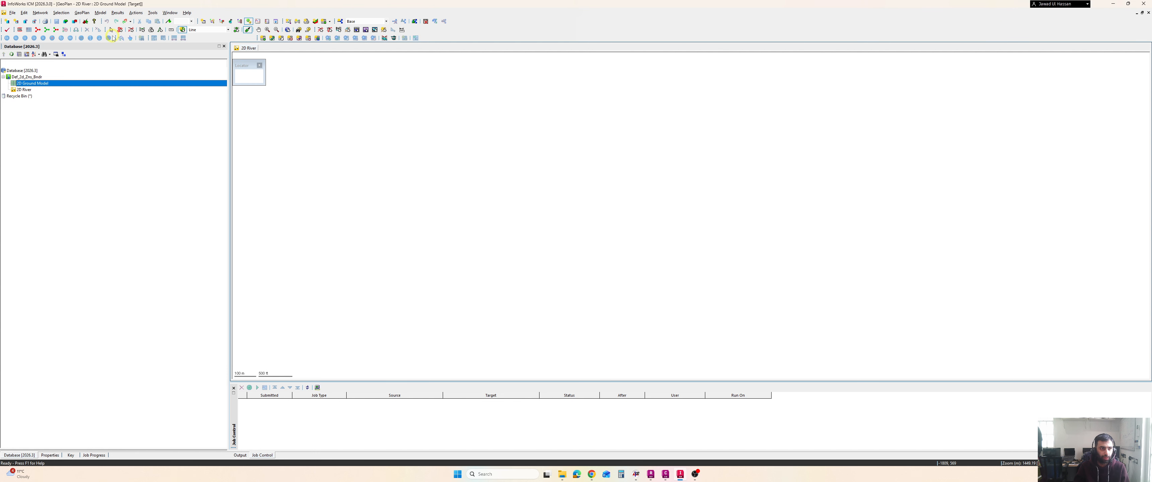
Zoom to the ground model extent and examine the river's upstream and downstream ends
{"action": "right_click", "coordinate": [526, 153]}
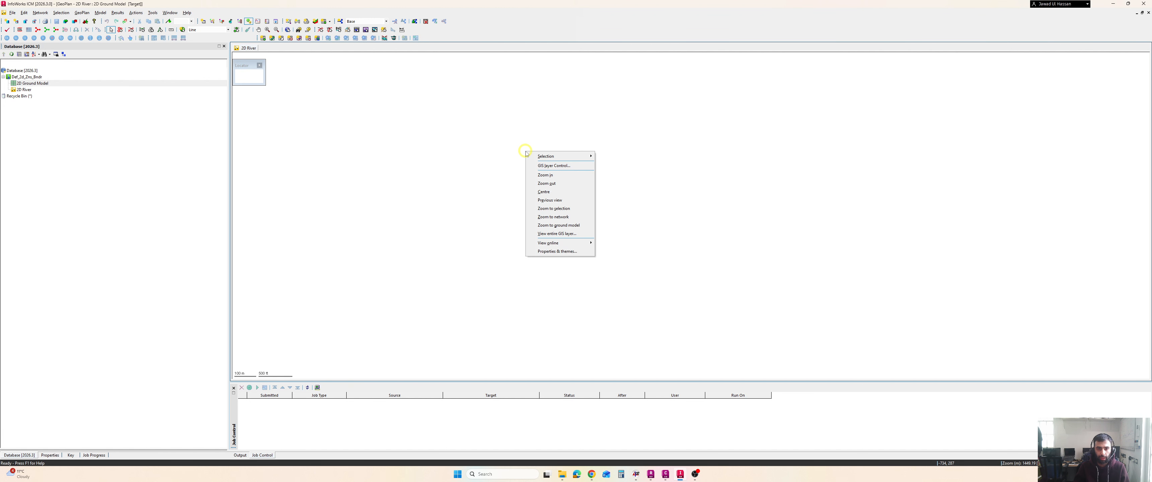
{"action": "left_click", "coordinate": [557, 225]}
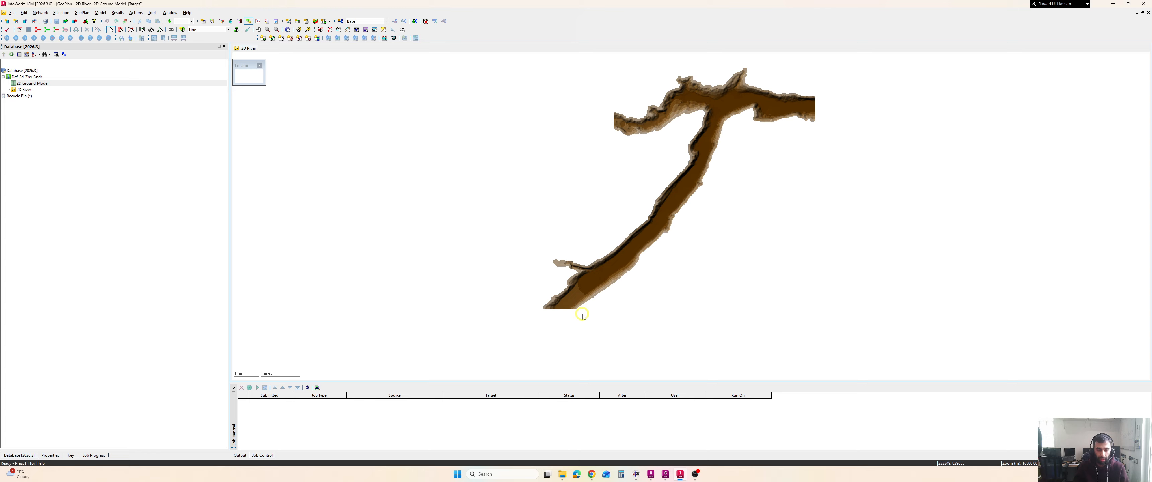
{"action": "mouse_move", "coordinate": [589, 297]}
{"action": "left_mouse_down"}
{"action": "mouse_move", "coordinate": [527, 300]}
{"action": "mouse_move", "coordinate": [600, 307]}
{"action": "left_mouse_up"}
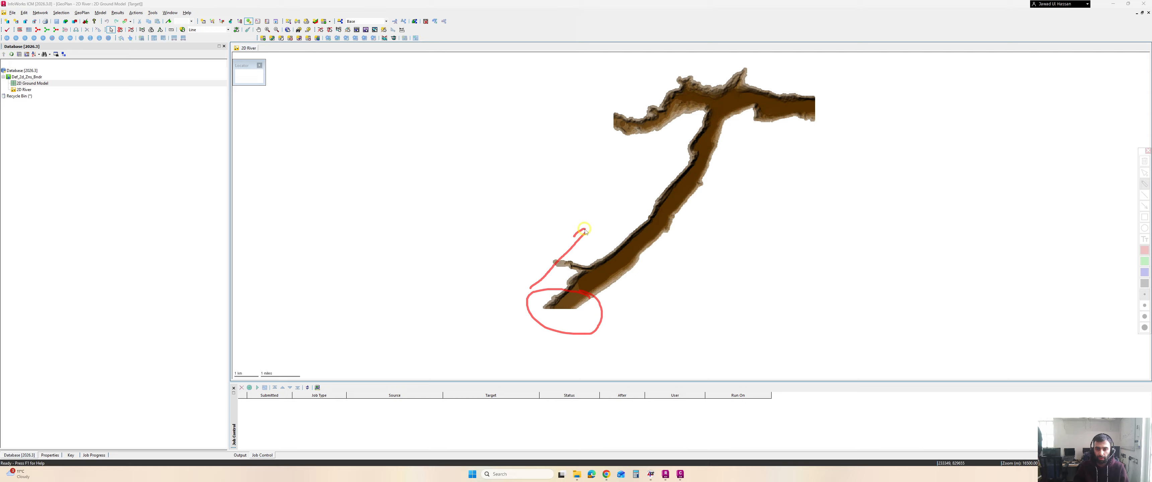
{"action": "mouse_move", "coordinate": [741, 91]}
{"action": "left_mouse_down"}
{"action": "mouse_move", "coordinate": [652, 112]}
{"action": "mouse_move", "coordinate": [727, 148]}
{"action": "mouse_move", "coordinate": [793, 92]}
{"action": "mouse_move", "coordinate": [743, 89]}
{"action": "left_mouse_up"}
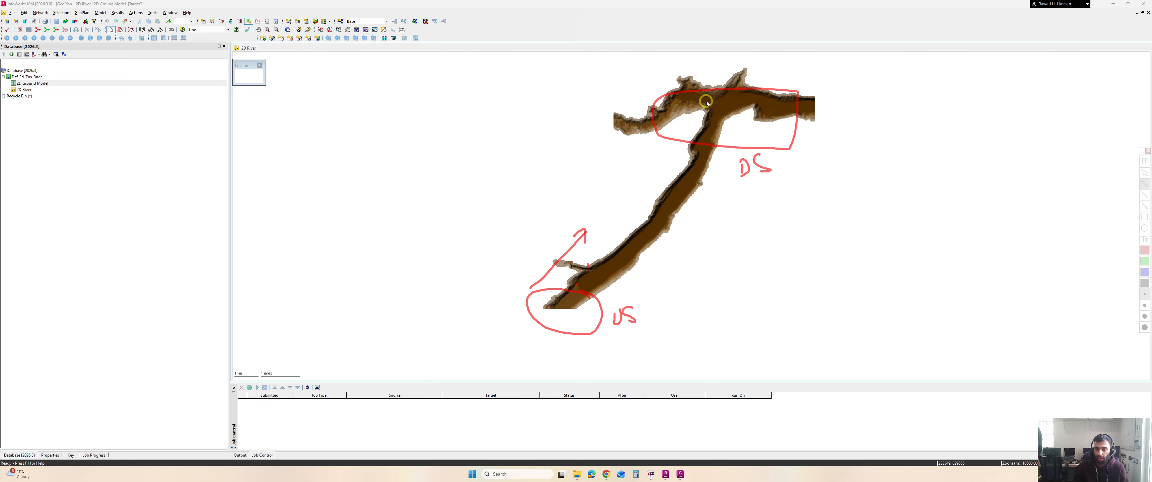
{"action": "left_click_drag", "start_coordinate": [712, 113], "coordinate": [690, 115]}
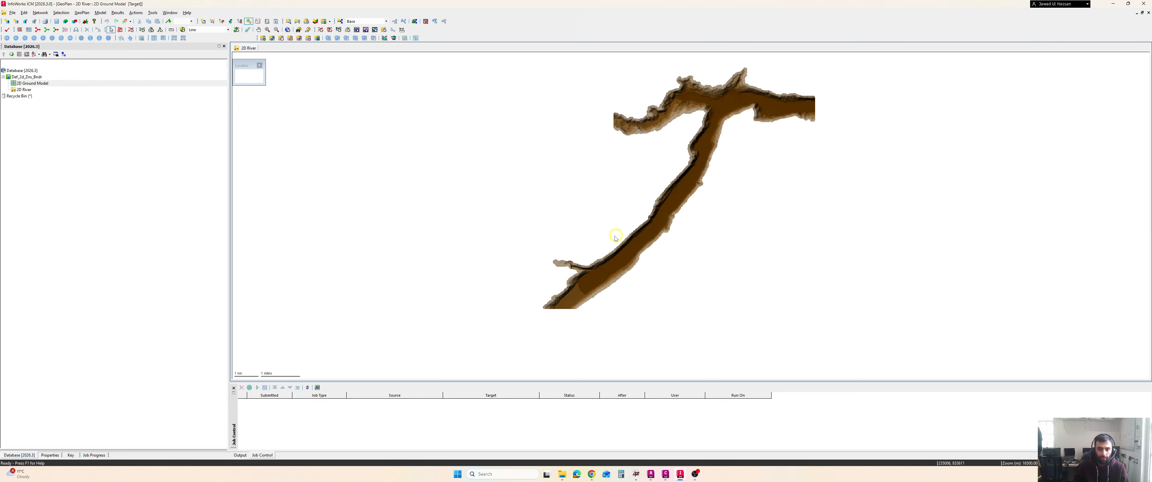
Choose Polygon as the new object type and start the New object tool at the upstream end
{"action": "scroll", "coordinate": [611, 279], "scroll_direction": "up", "scroll_amount": 4}
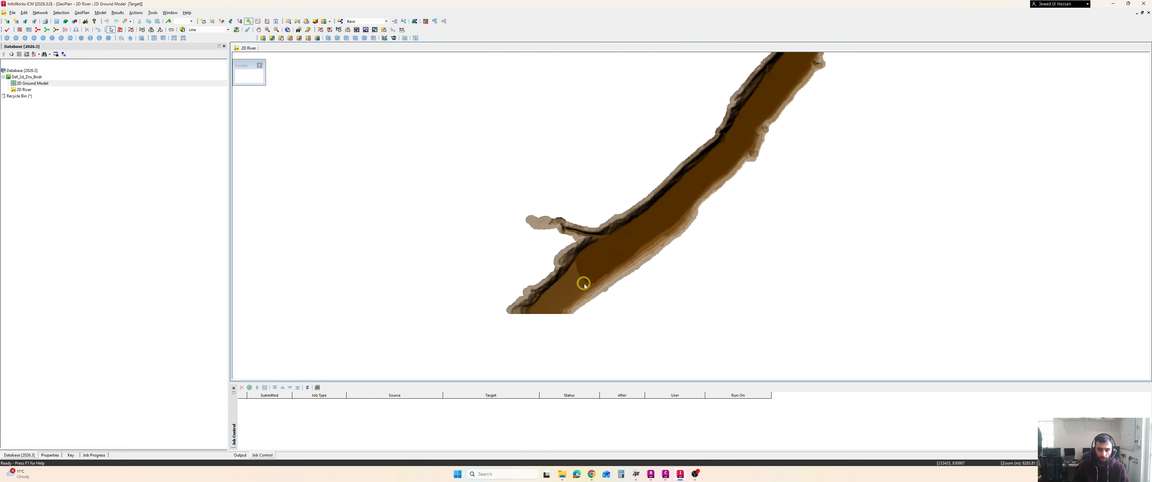
{"action": "scroll", "coordinate": [580, 288], "scroll_direction": "up", "scroll_amount": 4}
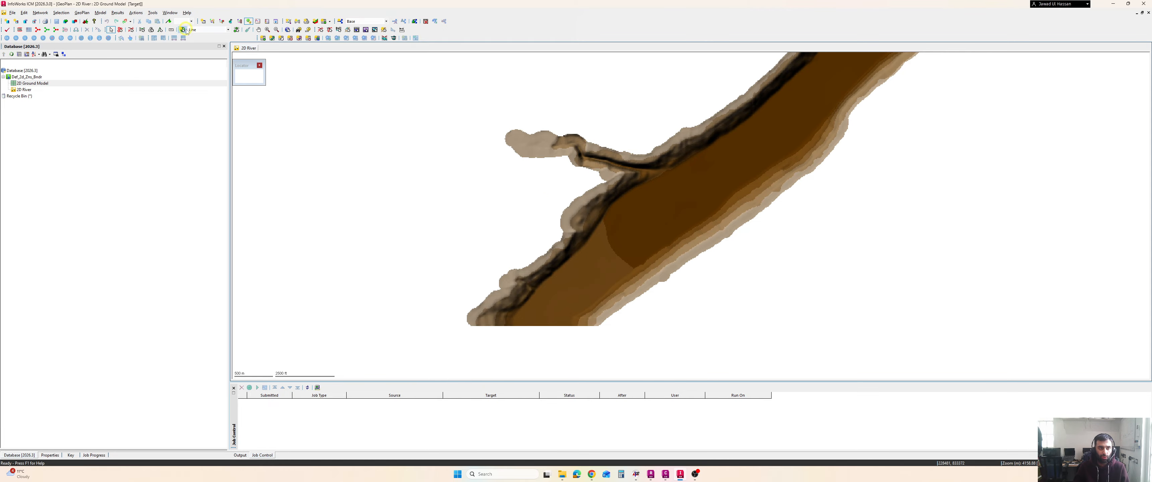
{"action": "key", "text": "super+plus"}
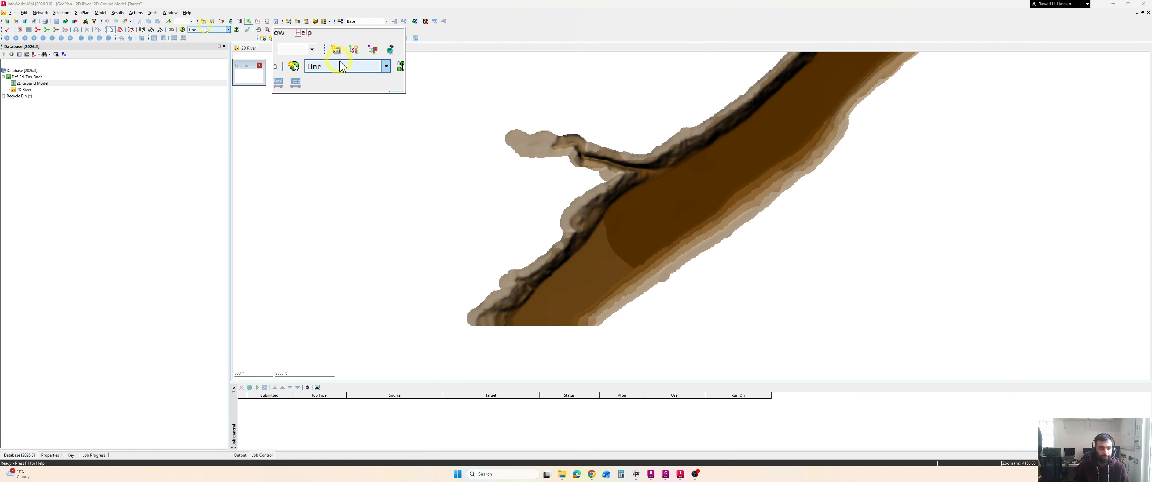
{"action": "left_click", "coordinate": [205, 30]}
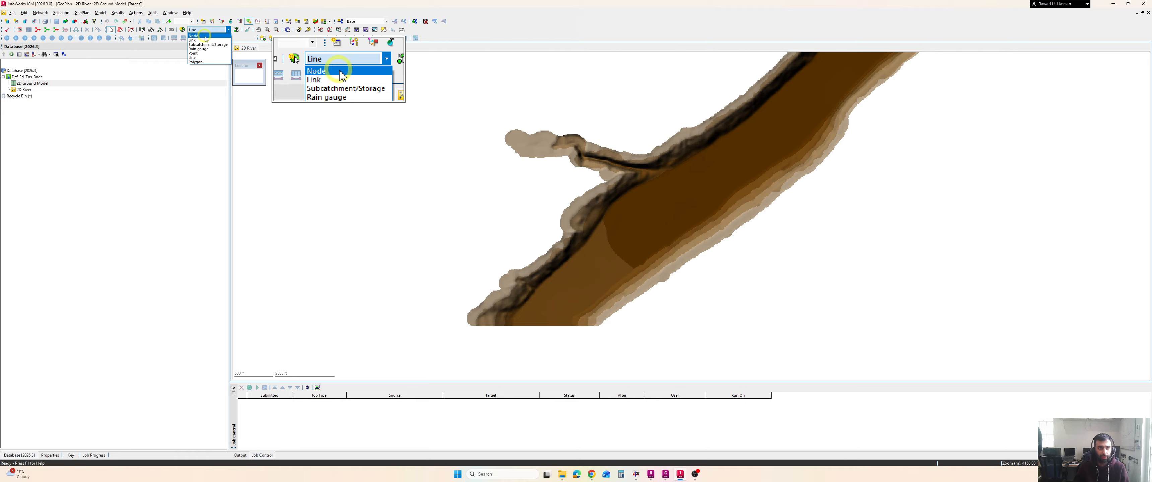
{"action": "left_click", "coordinate": [205, 61]}
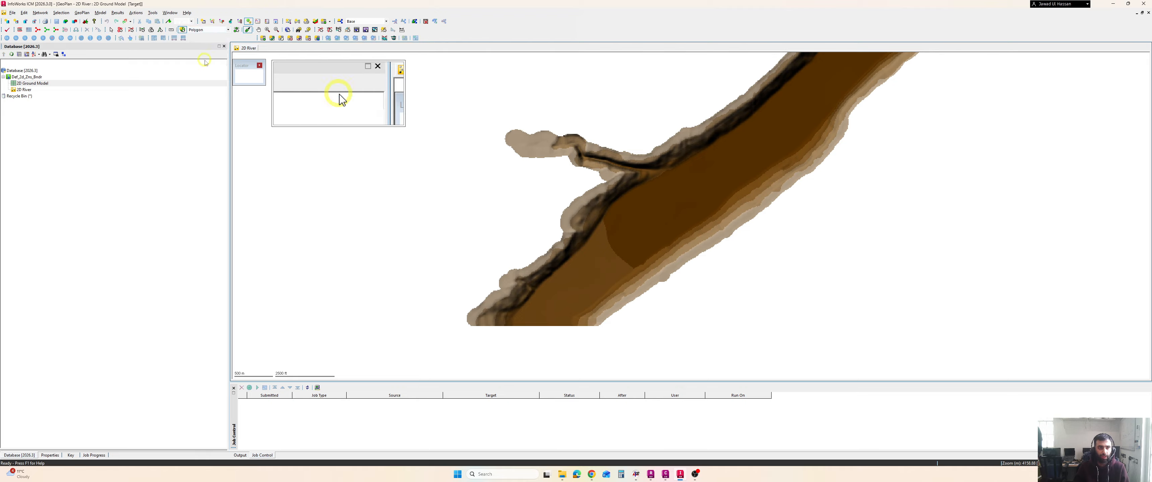
{"action": "left_click", "coordinate": [183, 30]}
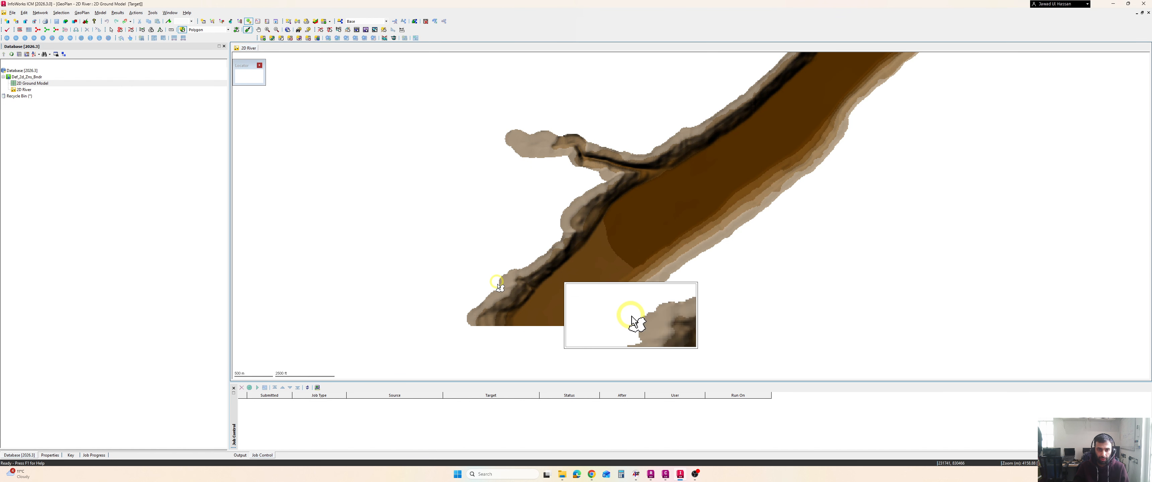
Start digitizing a polygon from the upstream end along the river's northwest bank up to the tributary
{"action": "left_click", "coordinate": [473, 315]}
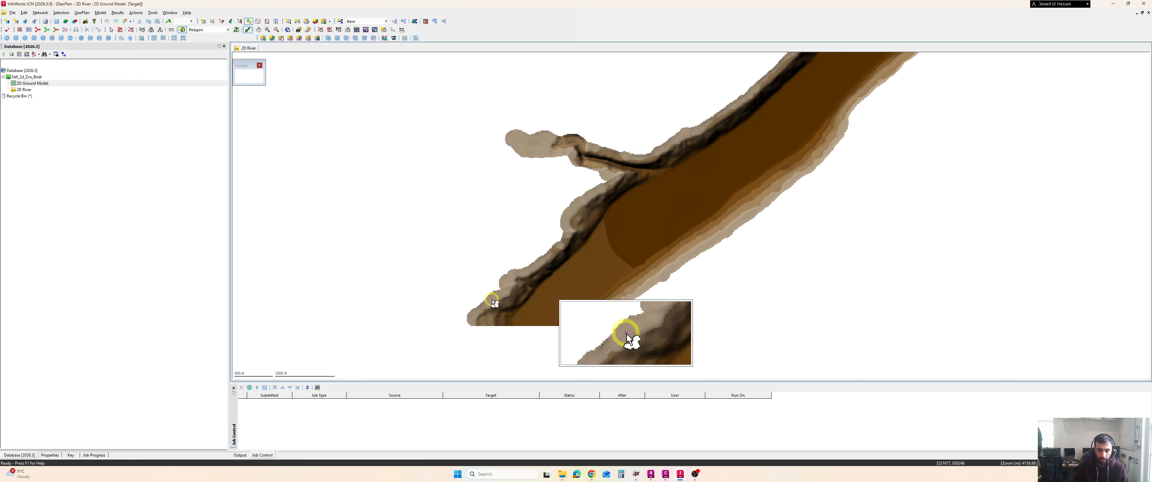
{"action": "left_click", "coordinate": [492, 299]}
{"action": "left_click", "coordinate": [509, 281]}
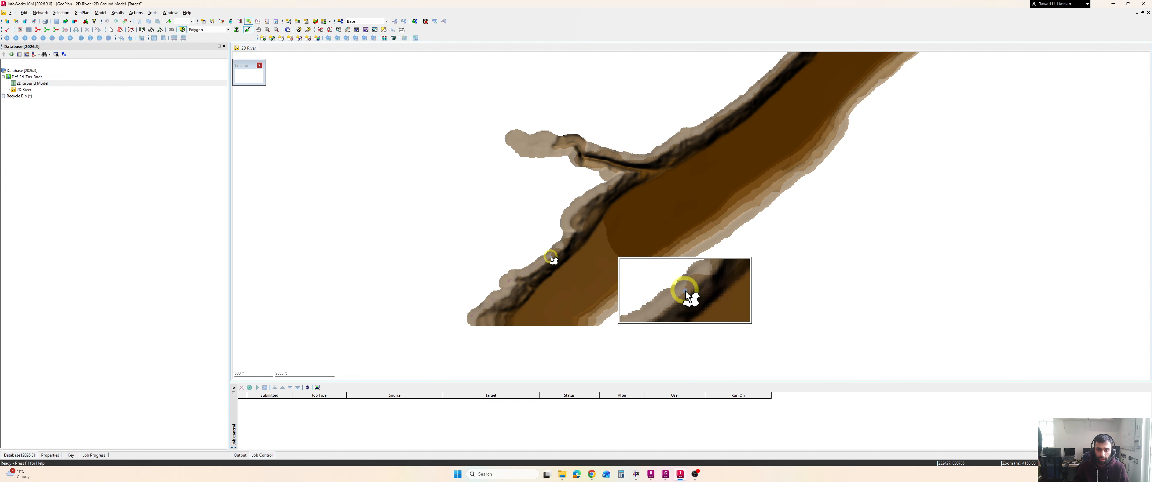
{"action": "left_click", "coordinate": [550, 256]}
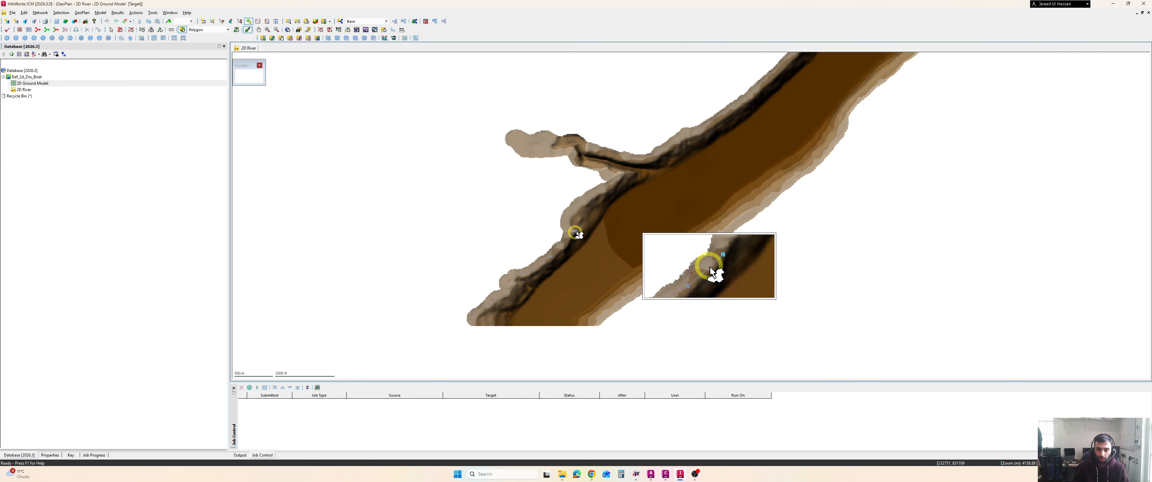
{"action": "left_click", "coordinate": [566, 214]}
{"action": "left_click", "coordinate": [593, 192]}
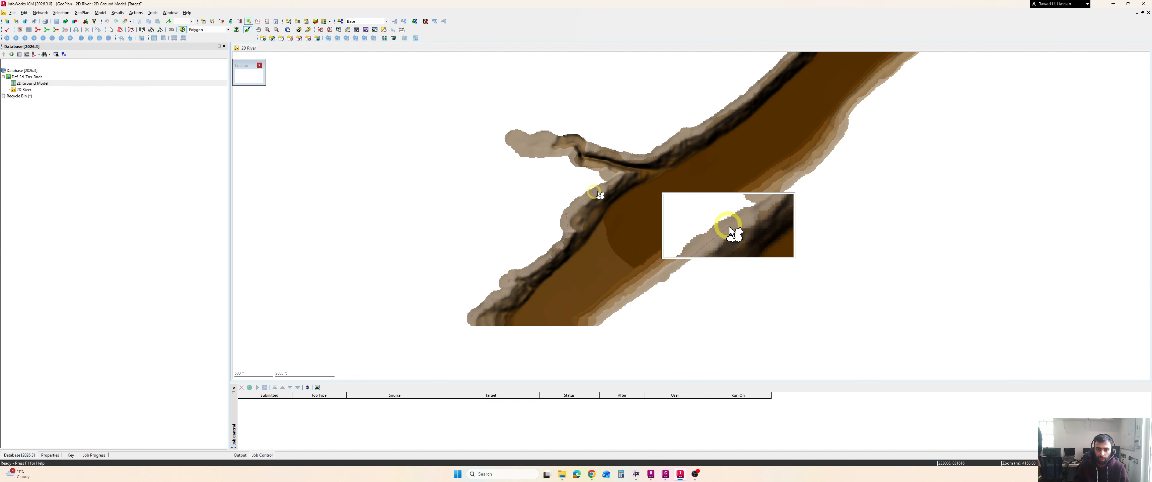
{"action": "left_click", "coordinate": [624, 179]}
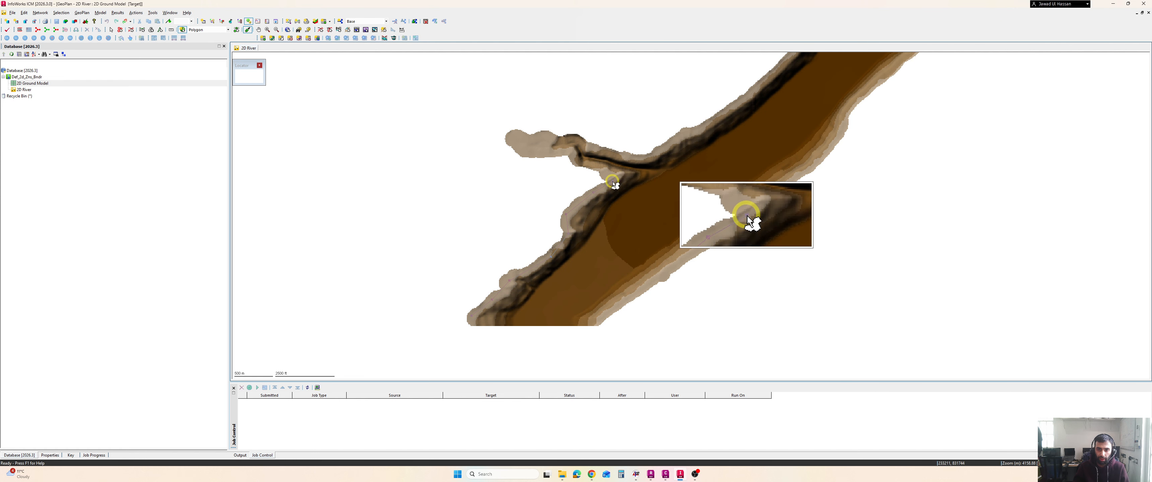
{"action": "left_click", "coordinate": [612, 181]}
{"action": "left_click", "coordinate": [612, 173]}
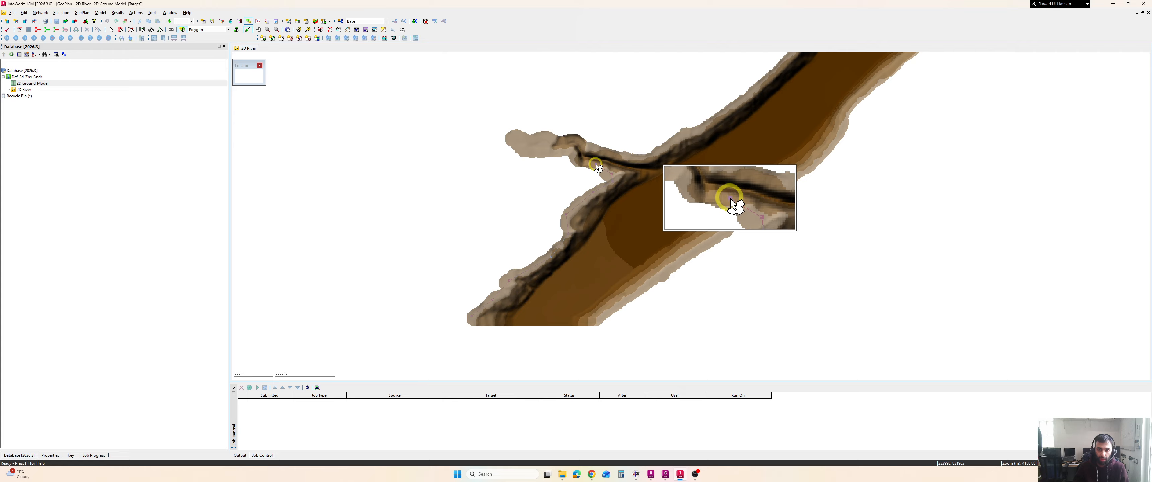
{"action": "left_click", "coordinate": [596, 164]}
{"action": "scroll", "coordinate": [572, 158], "scroll_direction": "up", "scroll_amount": 1}
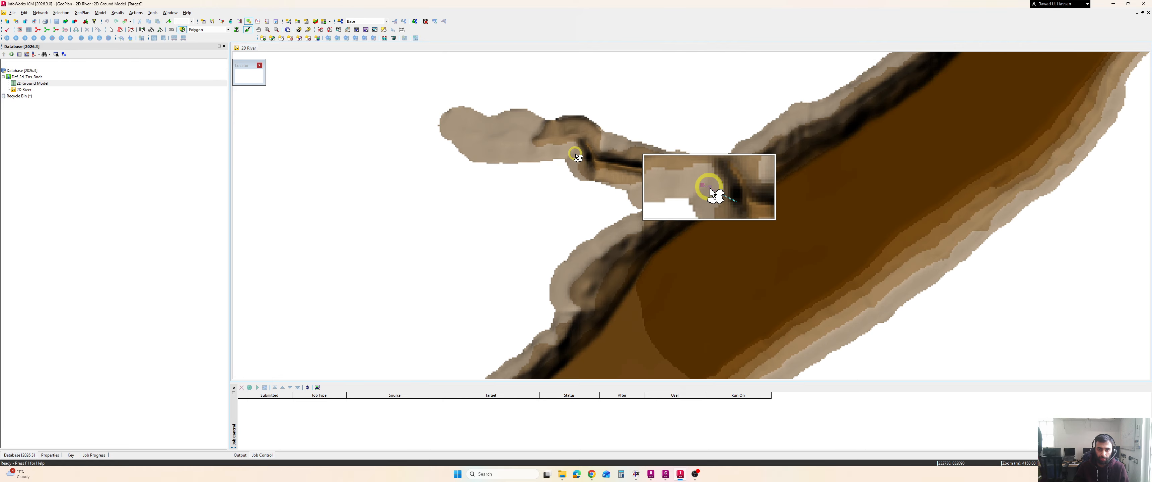
Continue the polygon around the end of the western tributary and back onto the main river's bank
{"action": "left_click", "coordinate": [480, 146]}
{"action": "left_click", "coordinate": [467, 117]}
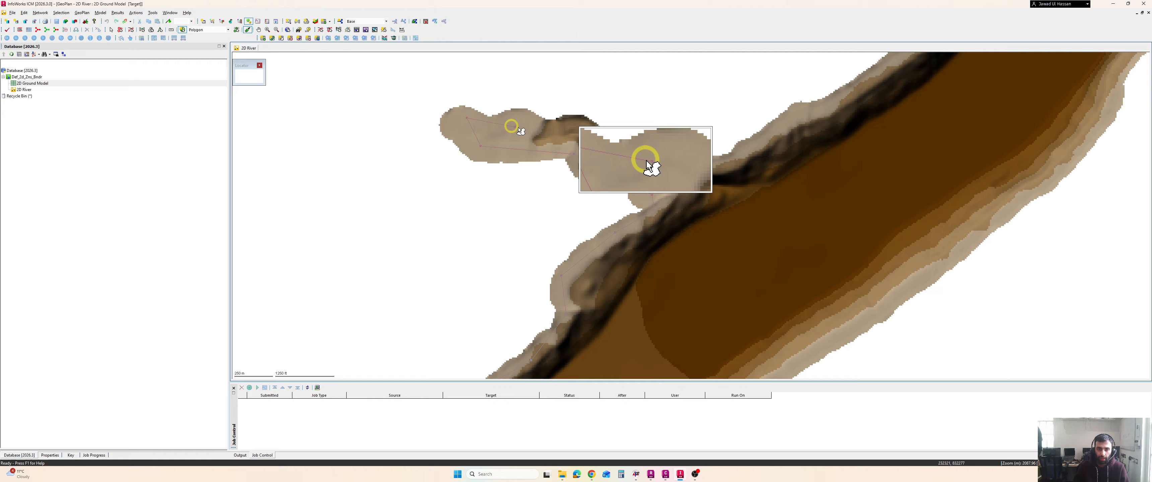
{"action": "left_click", "coordinate": [542, 128]}
{"action": "left_click", "coordinate": [665, 153]}
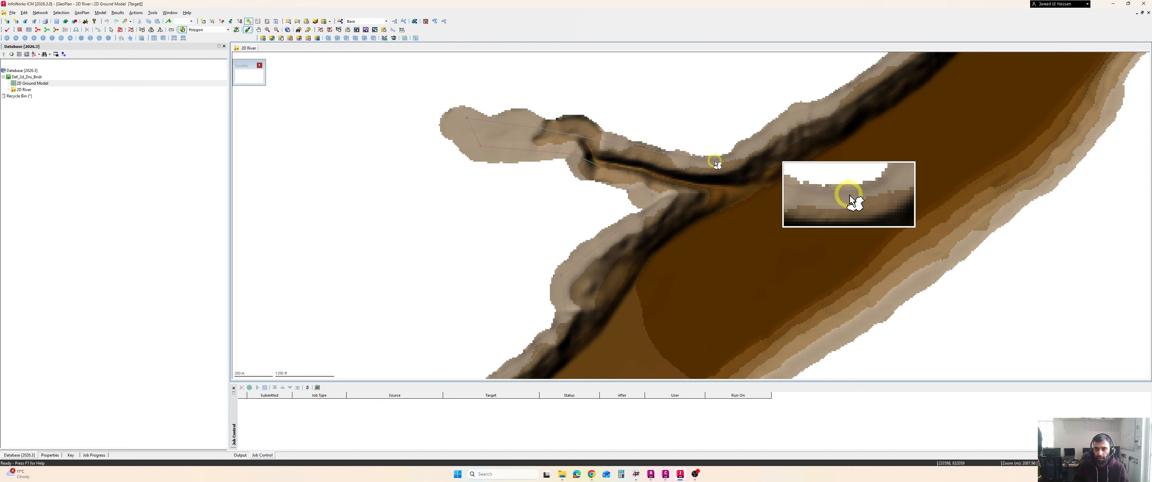
Add vertices up the main river's northwest bank to the junction with the upper branch
{"action": "scroll", "coordinate": [791, 135], "scroll_direction": "down", "scroll_amount": 2}
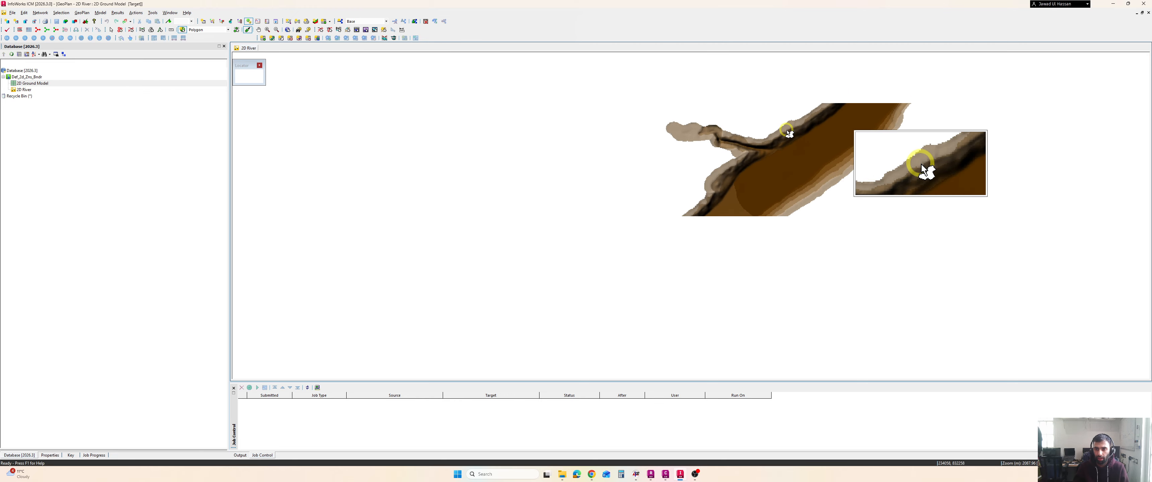
{"action": "left_click", "coordinate": [798, 124]}
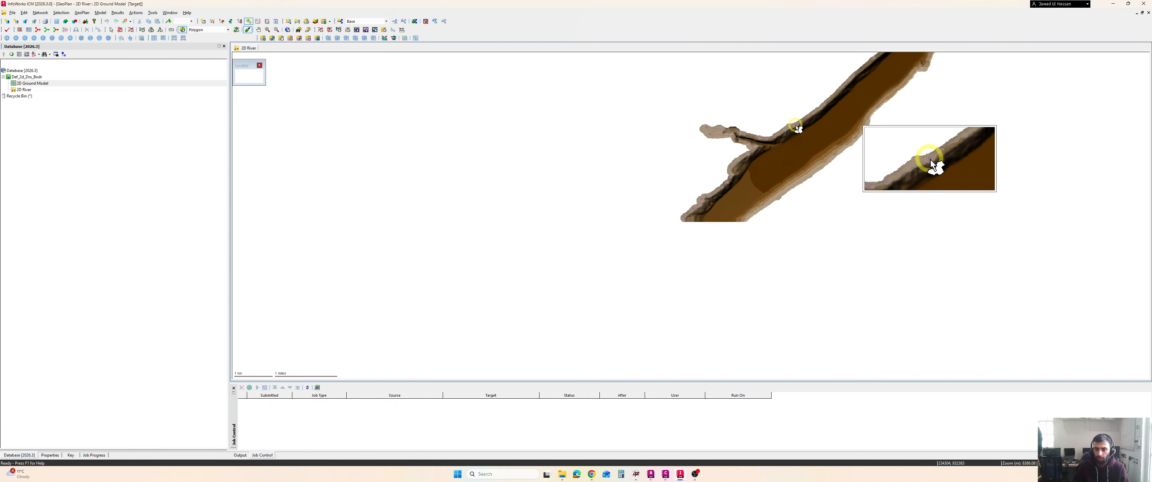
{"action": "left_click_drag", "start_coordinate": [839, 99], "coordinate": [797, 147]}
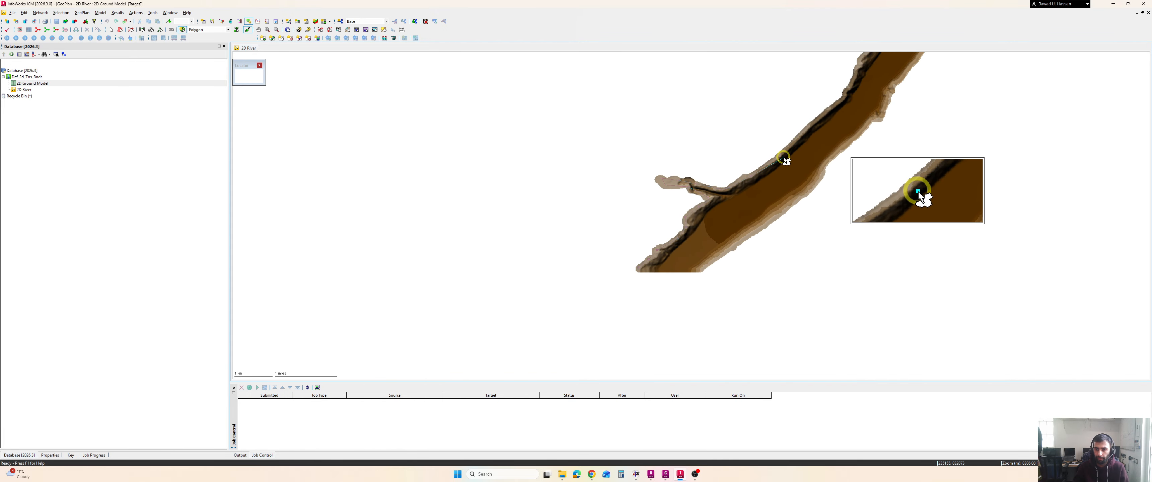
{"action": "scroll", "coordinate": [780, 159], "scroll_direction": "up", "scroll_amount": 1}
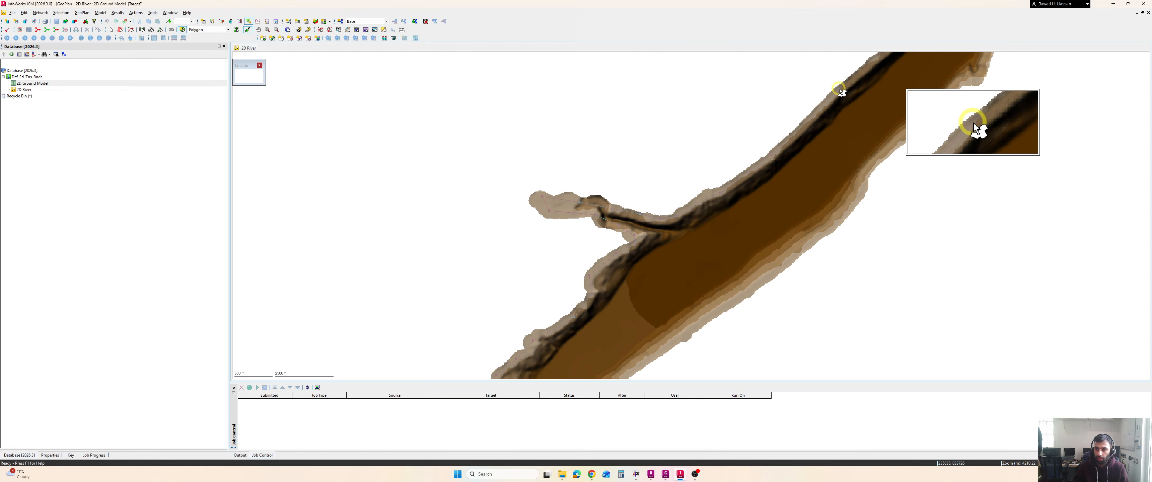
{"action": "scroll", "coordinate": [848, 89], "scroll_direction": "down", "scroll_amount": 1}
{"action": "left_click_drag", "start_coordinate": [827, 126], "coordinate": [778, 177]}
{"action": "scroll", "coordinate": [778, 177], "scroll_direction": "down", "scroll_amount": 1}
{"action": "scroll", "coordinate": [789, 162], "scroll_direction": "up", "scroll_amount": 2}
{"action": "left_click", "coordinate": [762, 171]}
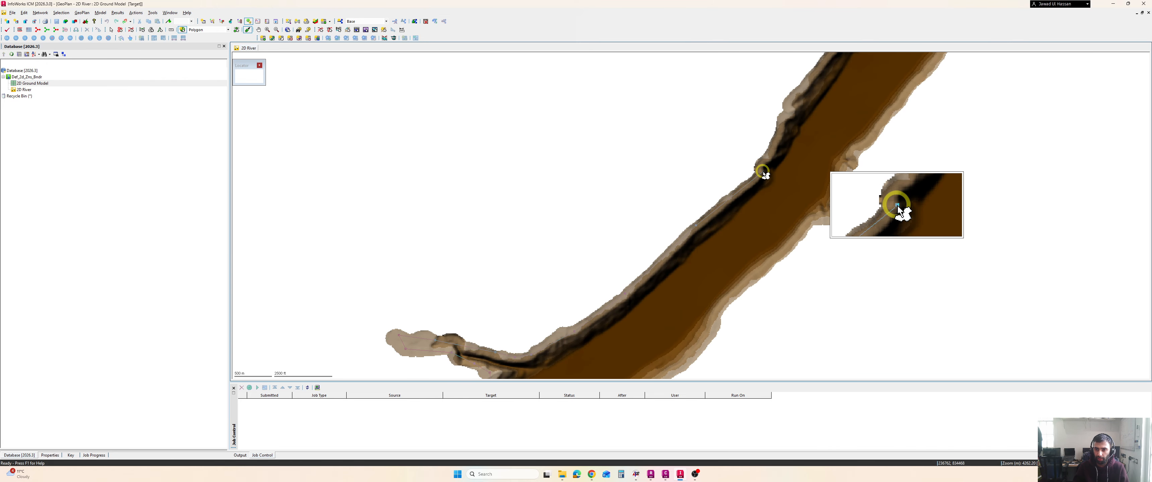
{"action": "left_click", "coordinate": [778, 132]}
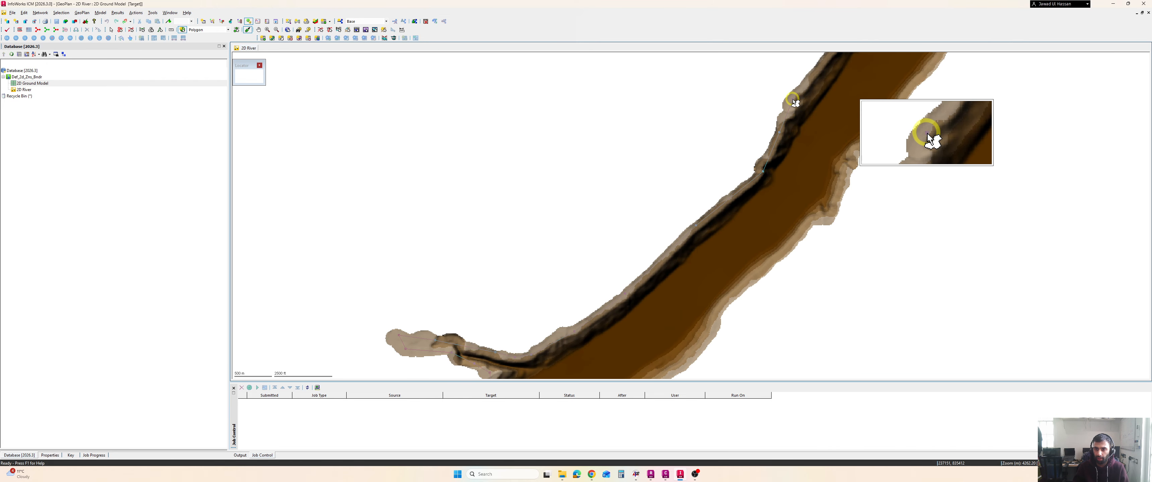
{"action": "scroll", "coordinate": [812, 102], "scroll_direction": "down", "scroll_amount": 1}
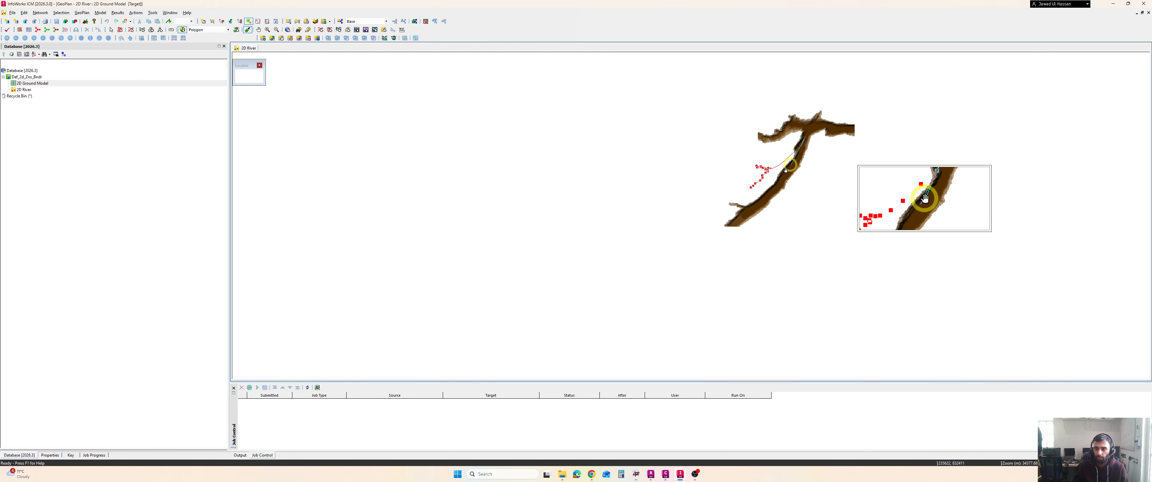
{"action": "scroll", "coordinate": [745, 192], "scroll_direction": "up", "scroll_amount": 1}
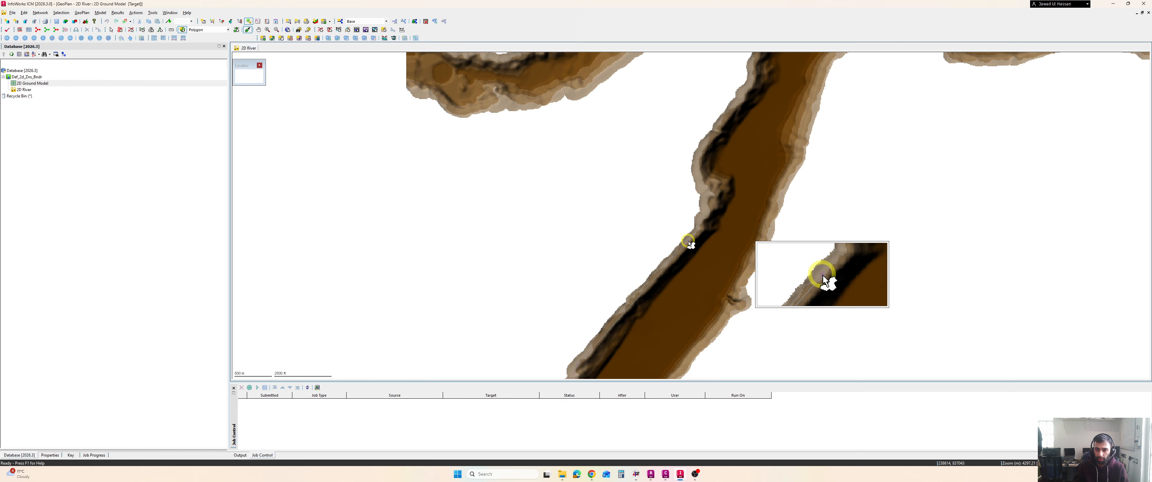
{"action": "left_click", "coordinate": [700, 164]}
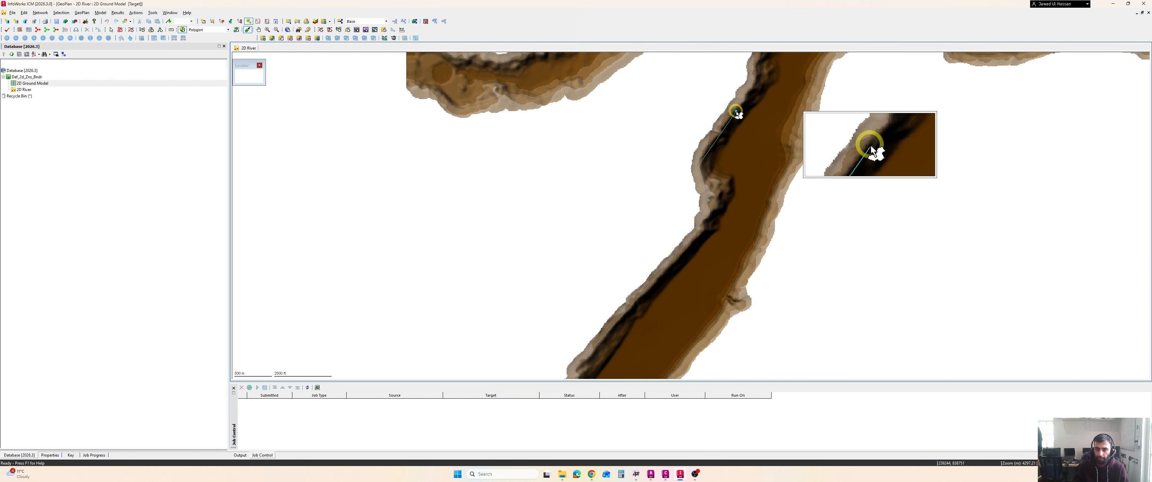
{"action": "left_click", "coordinate": [737, 110]}
{"action": "left_click_drag", "start_coordinate": [778, 113], "coordinate": [739, 242]}
{"action": "left_click", "coordinate": [723, 177]}
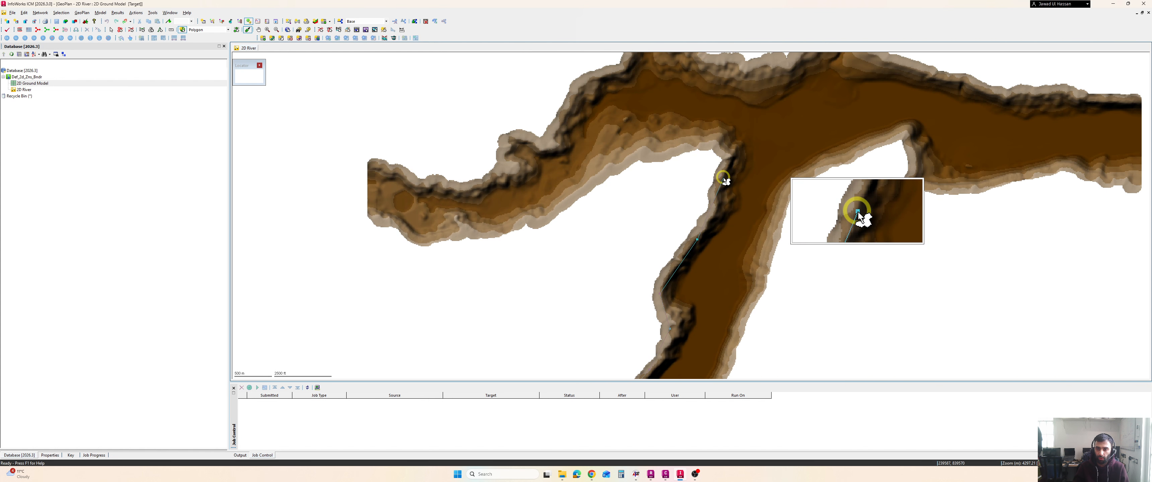
{"action": "left_click", "coordinate": [729, 148]}
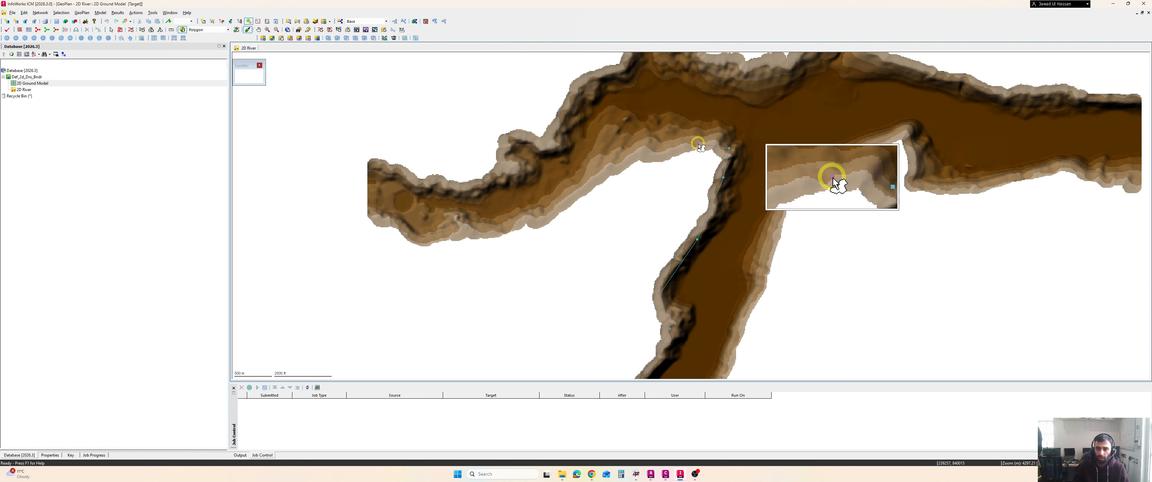
Trace vertices around the upper branch's western arm and back along its northern bank
{"action": "left_click", "coordinate": [635, 156]}
{"action": "left_click", "coordinate": [566, 197]}
{"action": "left_click", "coordinate": [508, 169]}
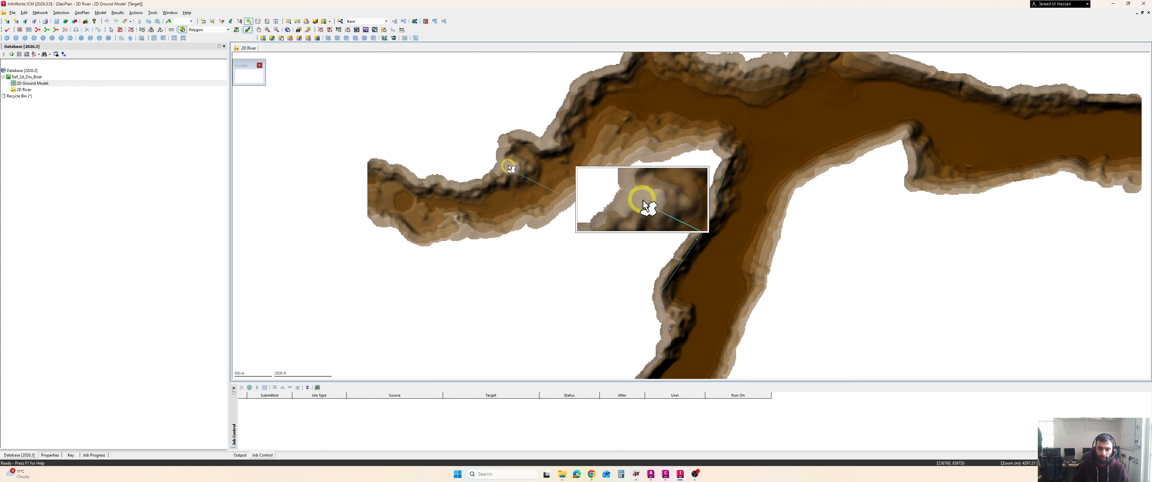
{"action": "left_click", "coordinate": [539, 142]}
{"action": "left_click", "coordinate": [625, 67]}
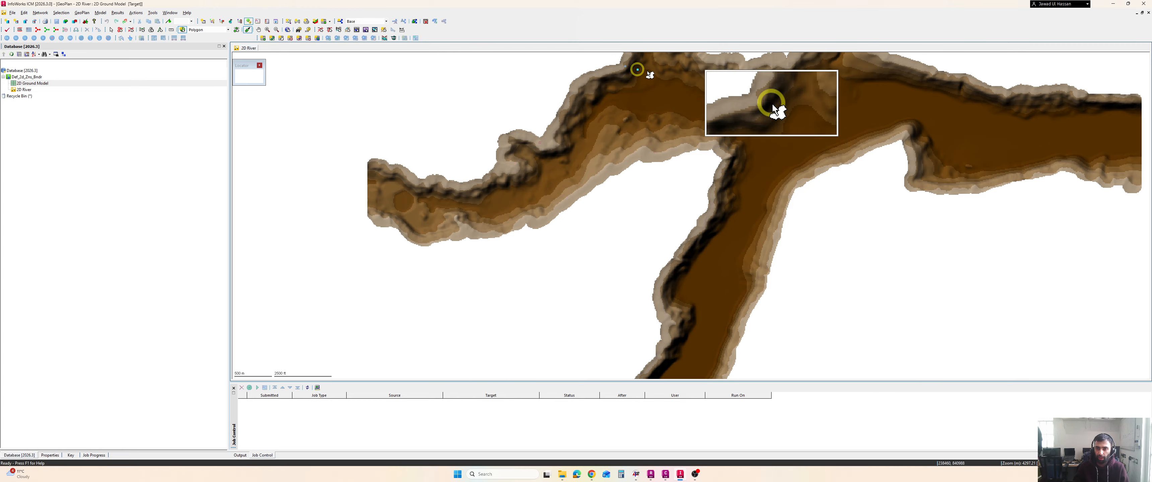
{"action": "left_click", "coordinate": [740, 69]}
Extend the polygon to the upper branch's eastern end and cross to its southern bank
{"action": "left_click_drag", "start_coordinate": [856, 95], "coordinate": [775, 115]}
{"action": "scroll", "coordinate": [777, 117], "scroll_direction": "down", "scroll_amount": 3}
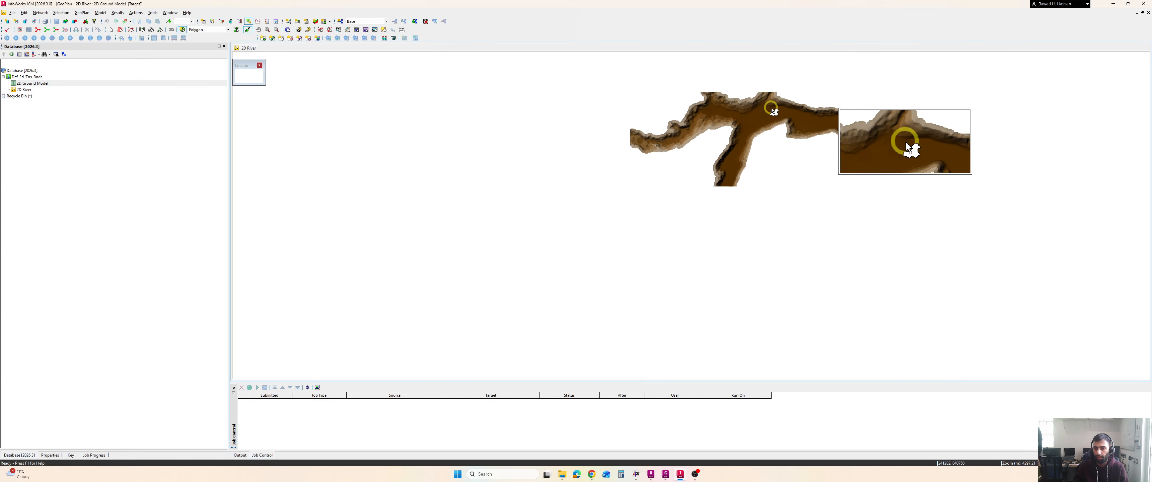
{"action": "left_click", "coordinate": [816, 113]}
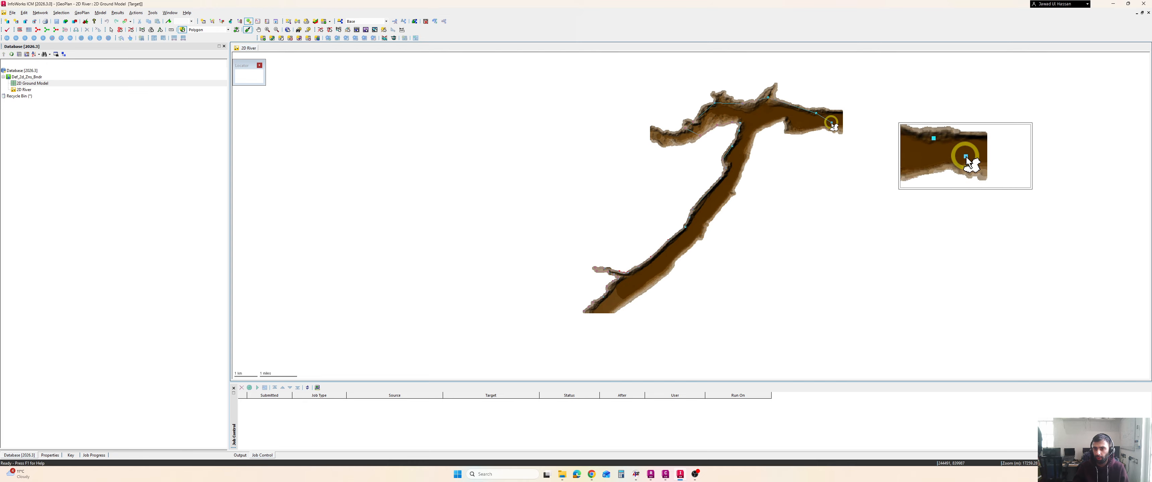
{"action": "left_click", "coordinate": [829, 124]}
{"action": "right_click", "coordinate": [829, 124]}
{"action": "left_click", "coordinate": [800, 127]}
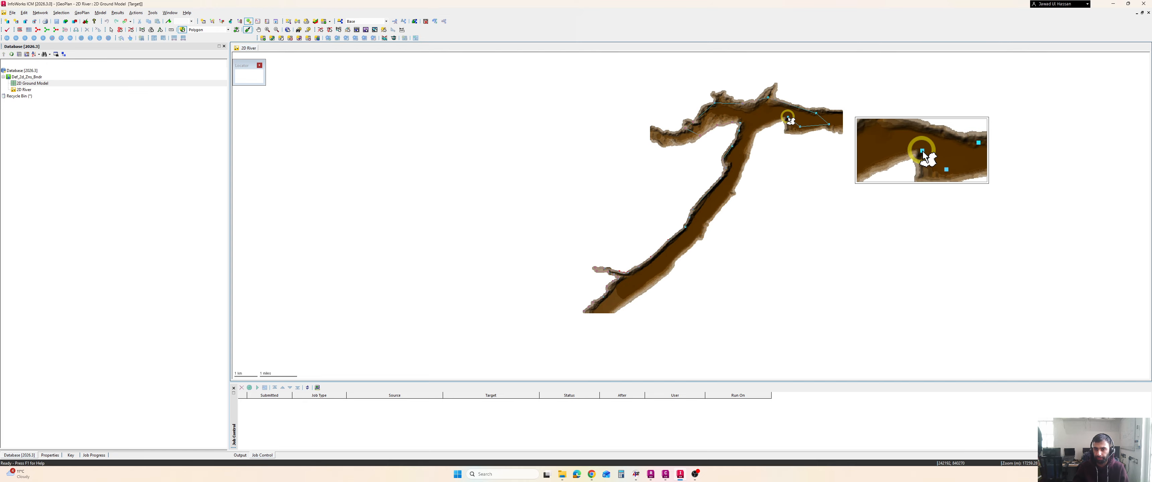
{"action": "scroll", "coordinate": [787, 117], "scroll_direction": "up", "scroll_amount": 2}
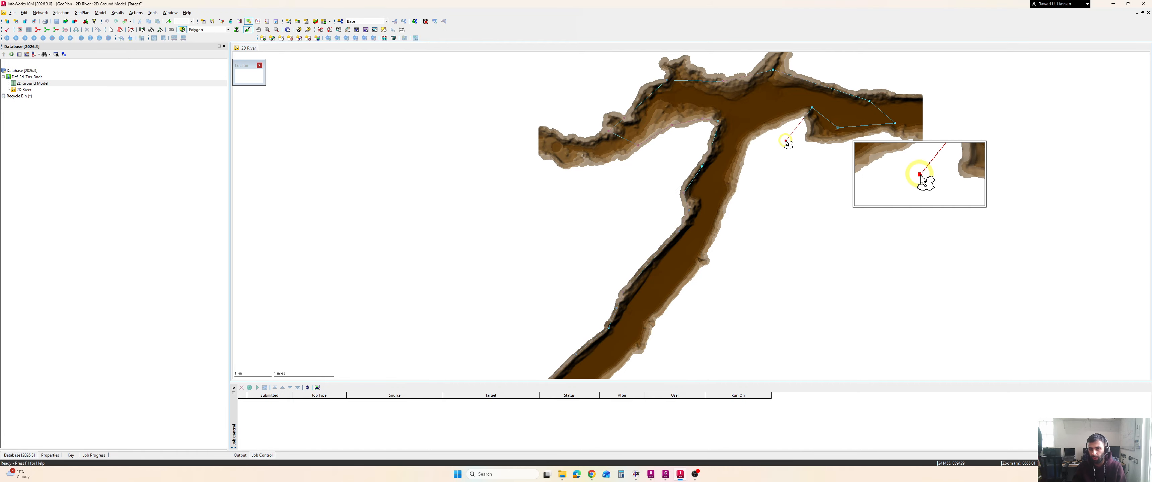
{"action": "left_click", "coordinate": [797, 189]}
{"action": "left_click", "coordinate": [770, 223]}
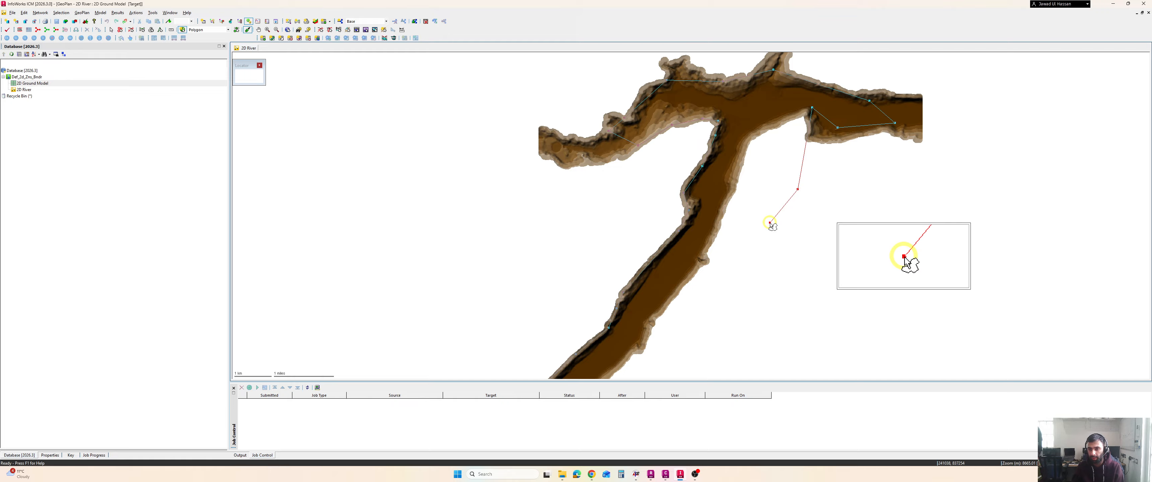
{"action": "key", "text": "BackSpace"}
{"action": "key", "text": "BackSpace"}
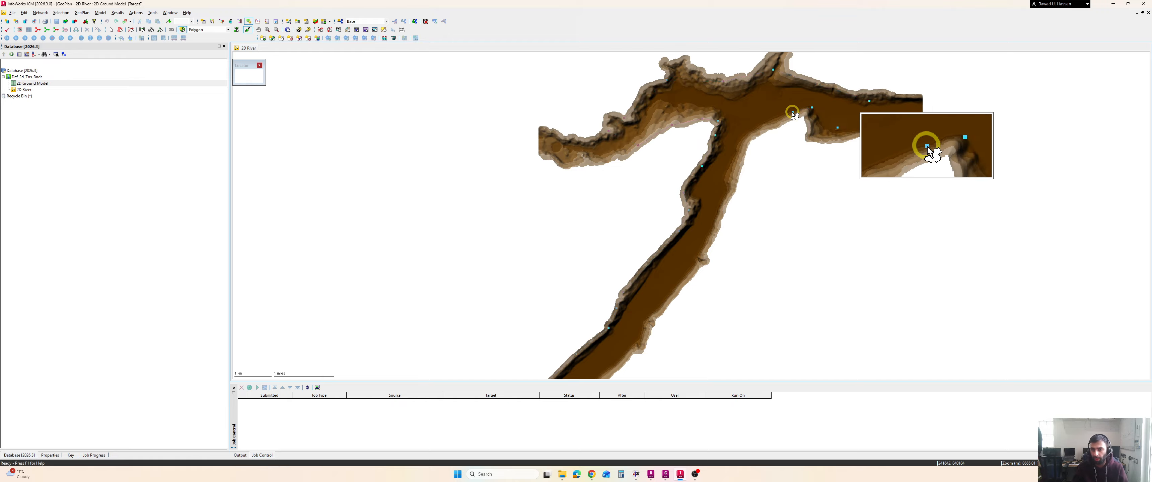
Digitize the southeast bank down to the downstream end, close the polygon and save it as 2D Zone of type 2D zone
{"action": "left_click", "coordinate": [744, 138]}
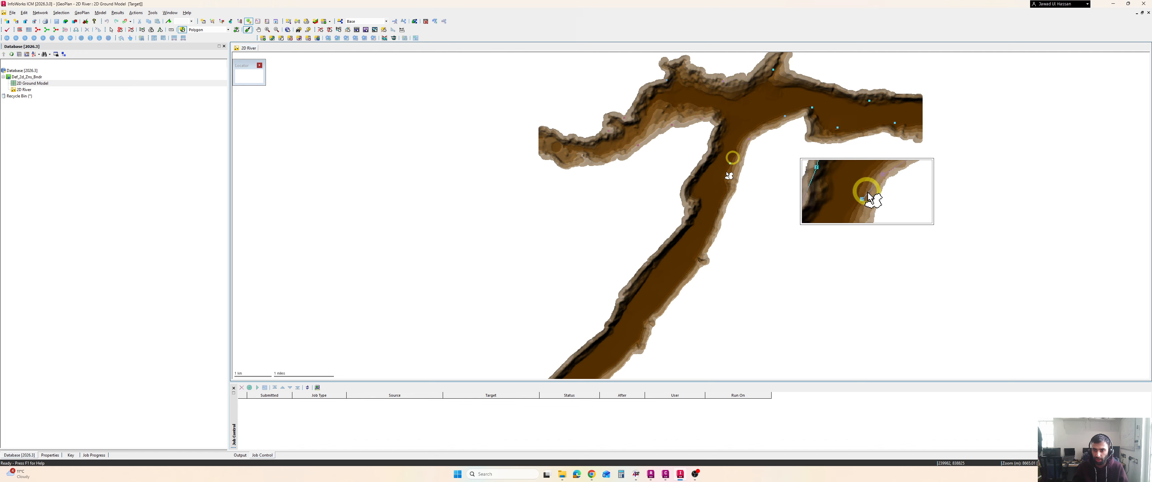
{"action": "scroll", "coordinate": [715, 221], "scroll_direction": "down", "scroll_amount": 2}
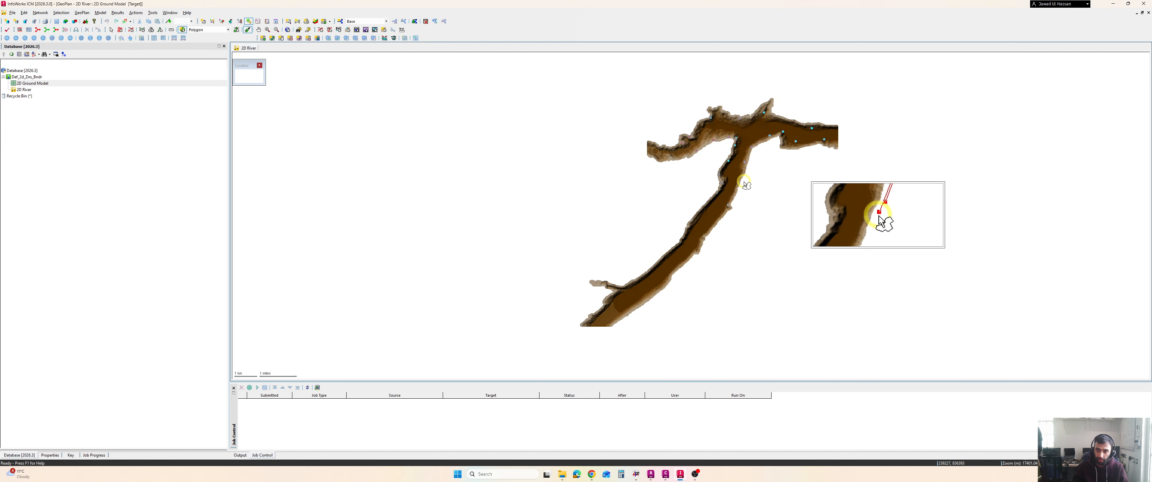
{"action": "scroll", "coordinate": [725, 209], "scroll_direction": "up", "scroll_amount": 2}
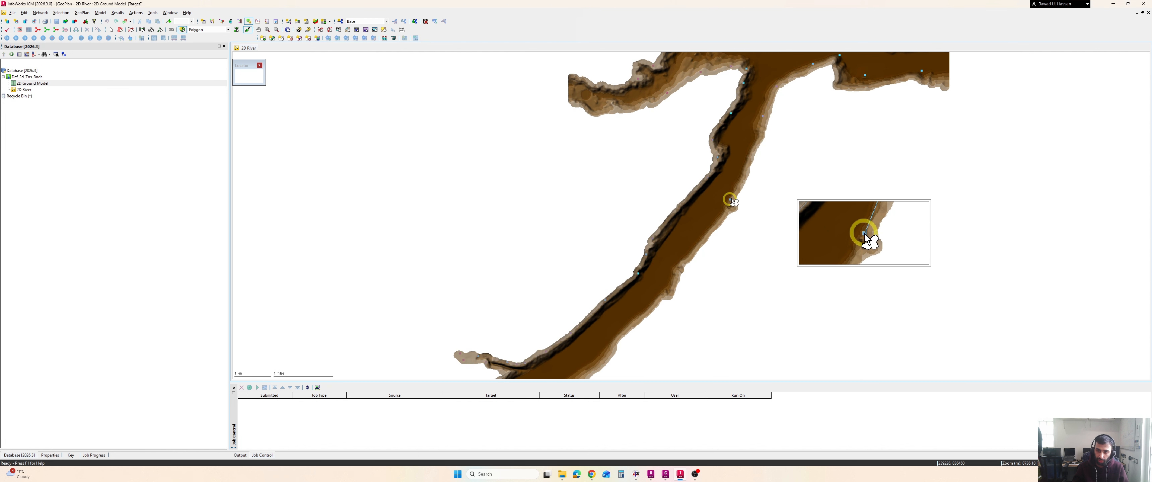
{"action": "left_click", "coordinate": [677, 266]}
{"action": "left_click_drag", "start_coordinate": [631, 316], "coordinate": [695, 208]}
{"action": "left_click", "coordinate": [662, 249]}
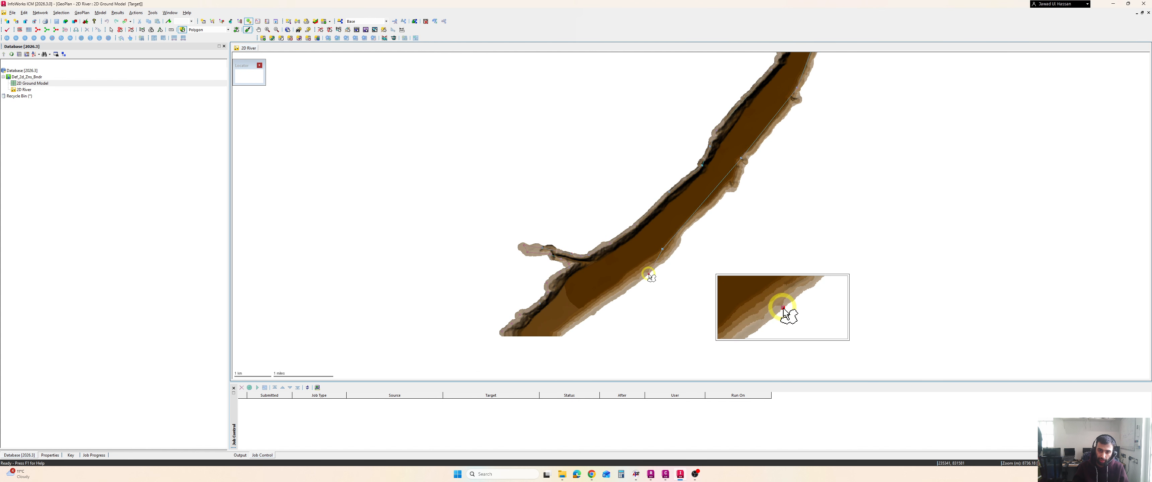
{"action": "left_click_drag", "start_coordinate": [649, 273], "coordinate": [711, 189]}
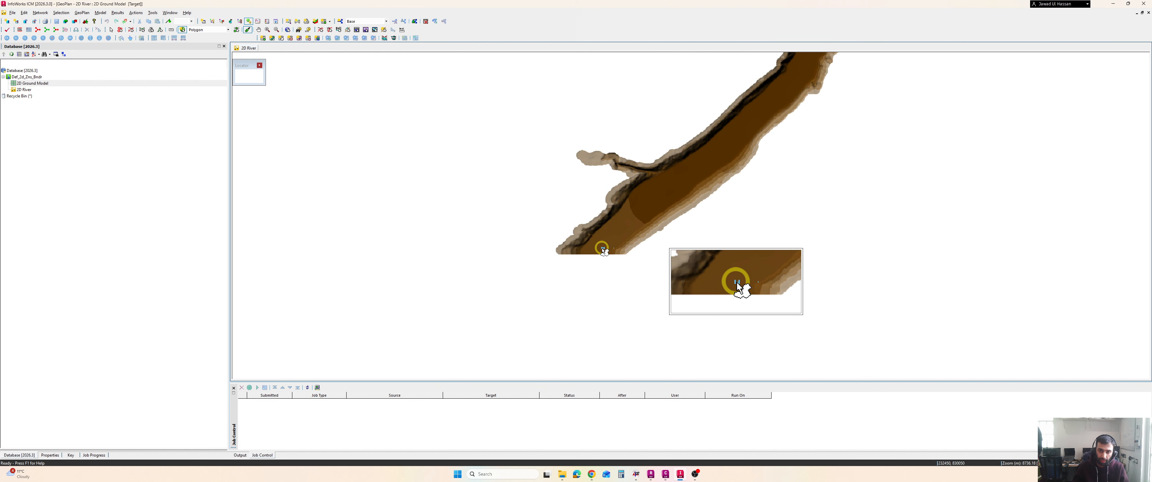
{"action": "scroll", "coordinate": [599, 253], "scroll_direction": "up", "scroll_amount": 2}
{"action": "scroll", "coordinate": [597, 253], "scroll_direction": "up", "scroll_amount": 2}
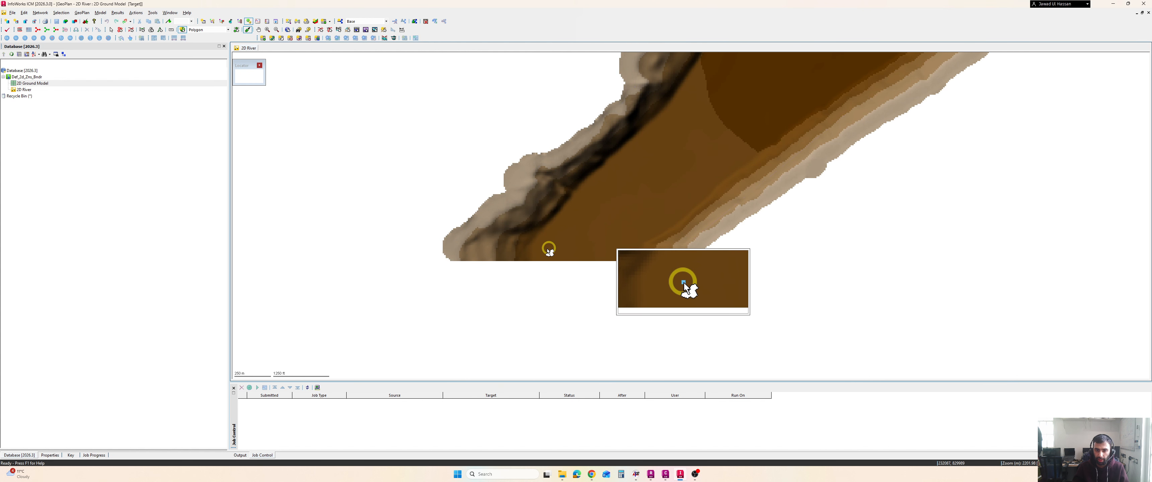
{"action": "double_click", "coordinate": [484, 251]}
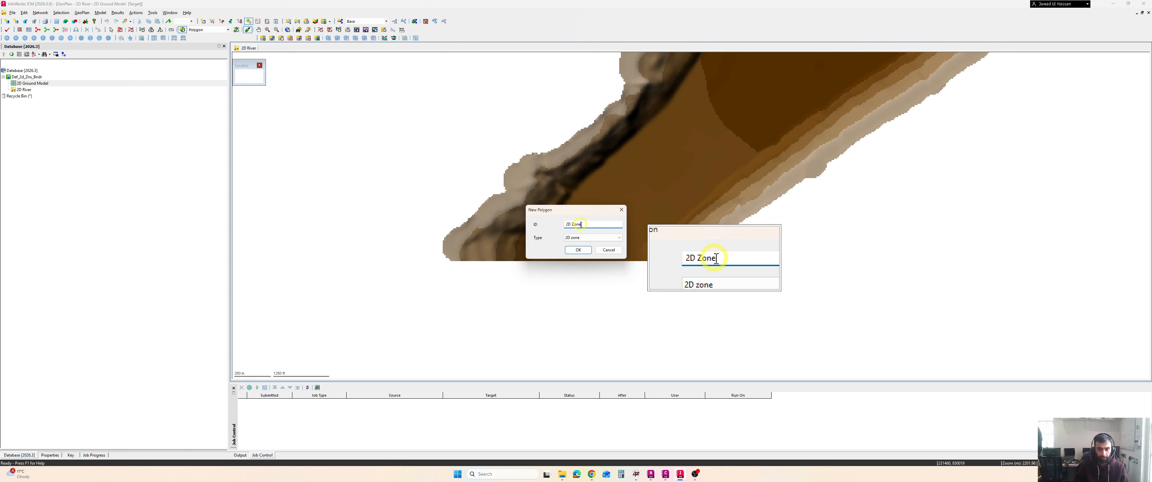
{"action": "left_click", "coordinate": [578, 250]}
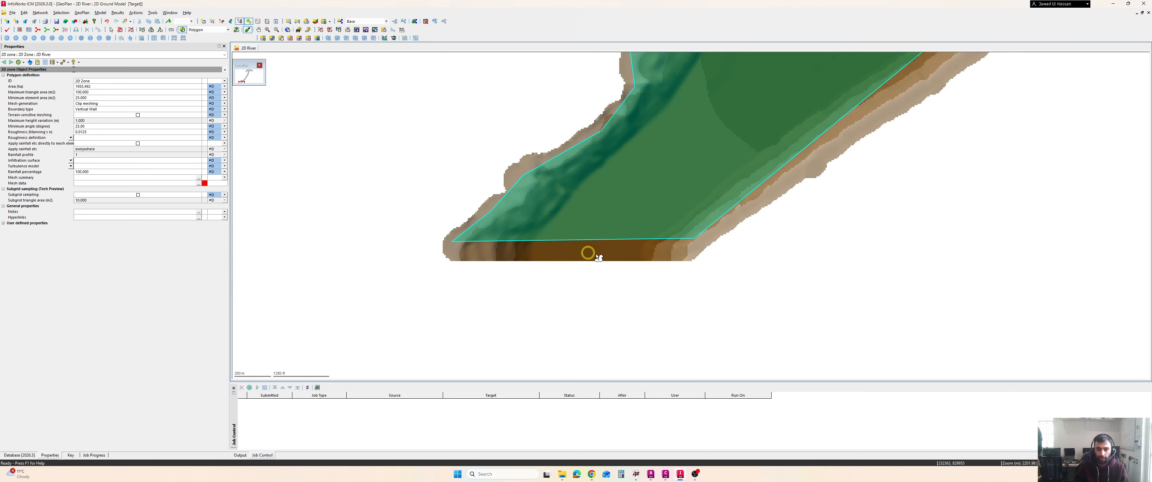
Set the 2D zone's maximum triangle area to 2500 m² and its Manning's roughness to 0.04
{"action": "scroll", "coordinate": [637, 246], "scroll_direction": "down", "scroll_amount": 3}
{"action": "scroll", "coordinate": [693, 221], "scroll_direction": "down", "scroll_amount": 4}
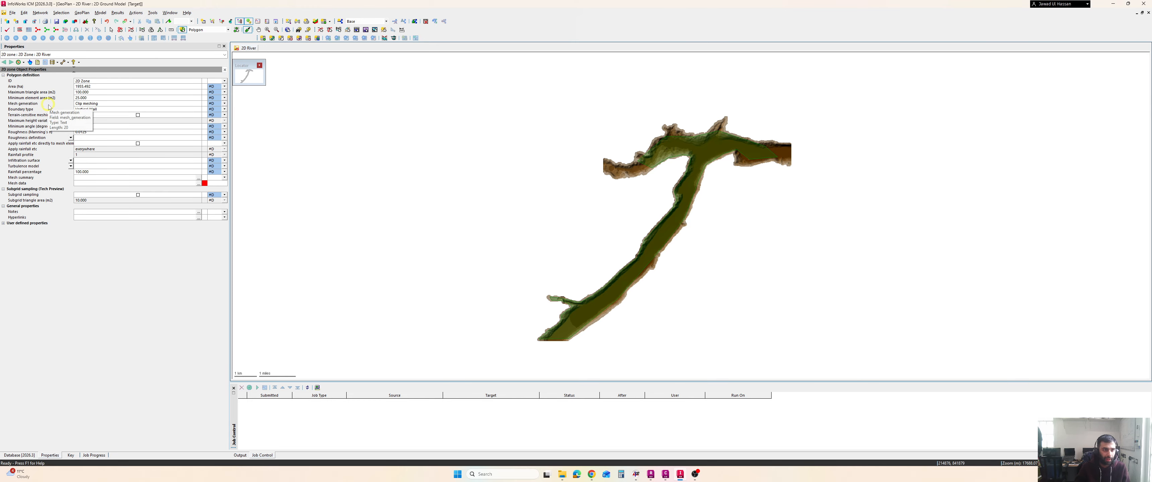
{"action": "left_click", "coordinate": [95, 93]}
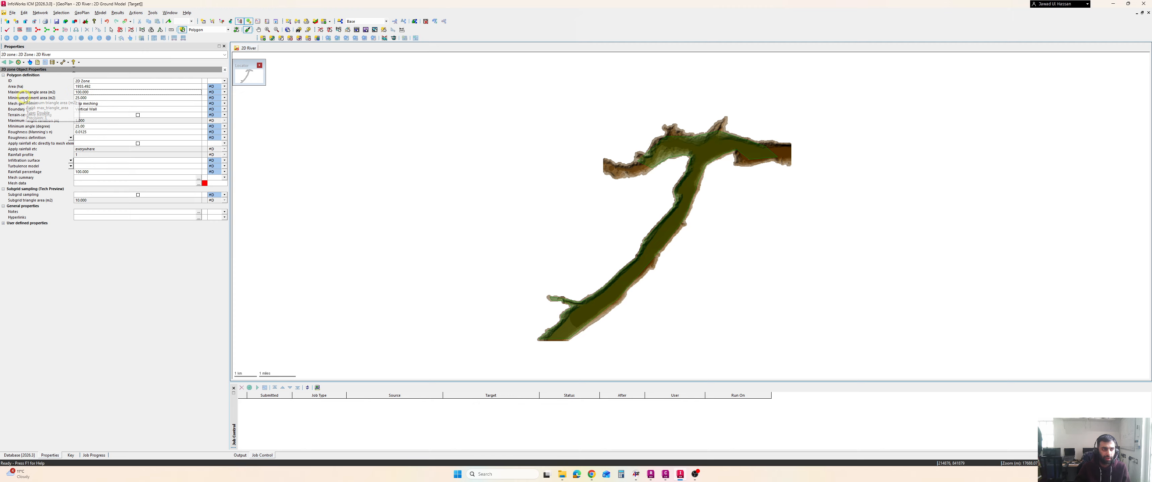
{"action": "double_click", "coordinate": [88, 93]}
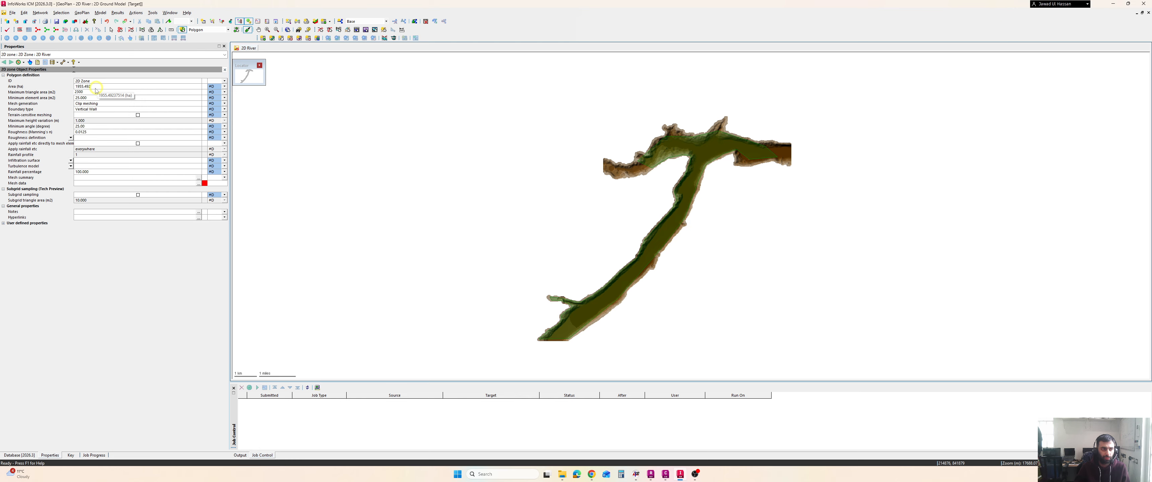
{"action": "key", "text": "Return"}
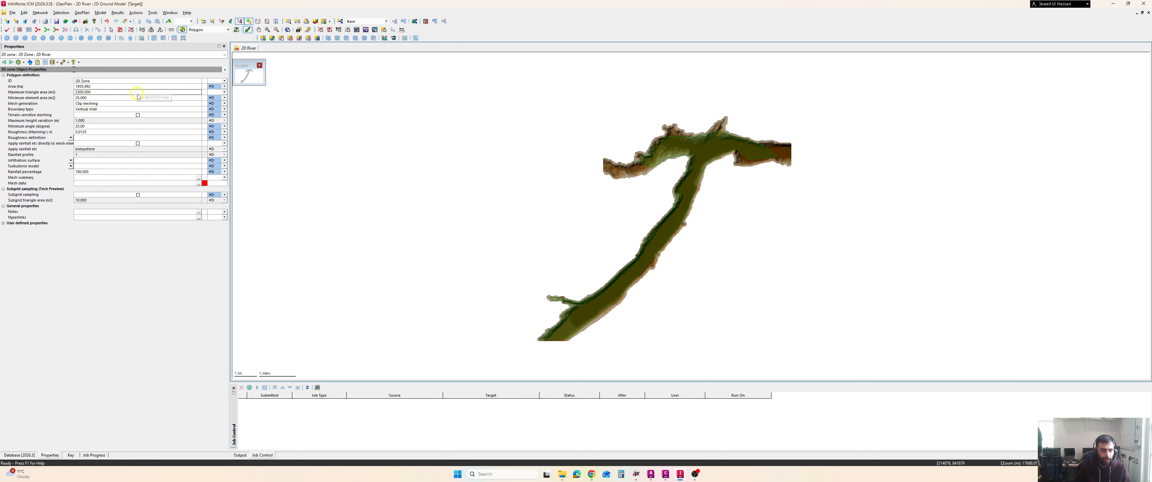
{"action": "left_click", "coordinate": [98, 132]}
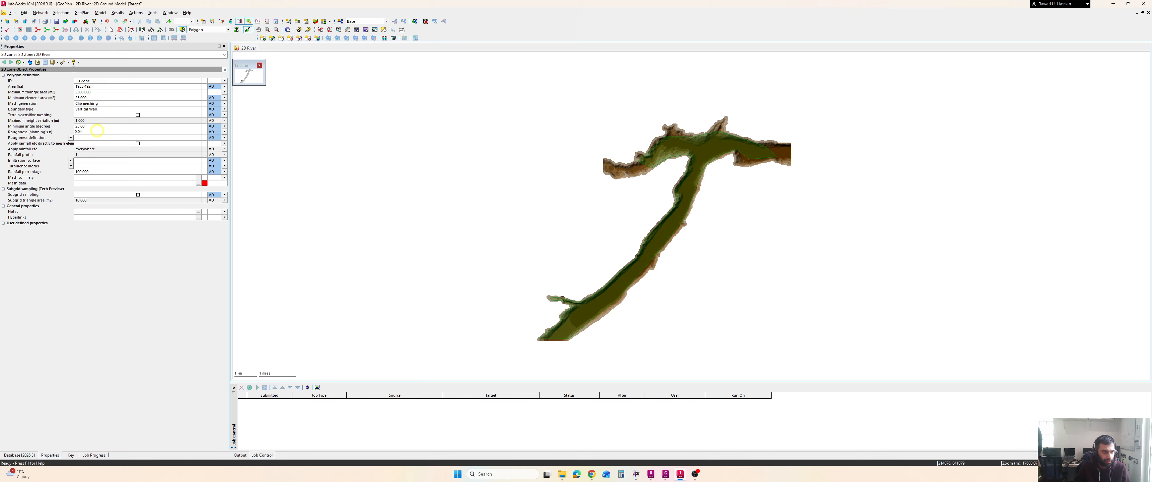
{"action": "key", "text": "Return"}
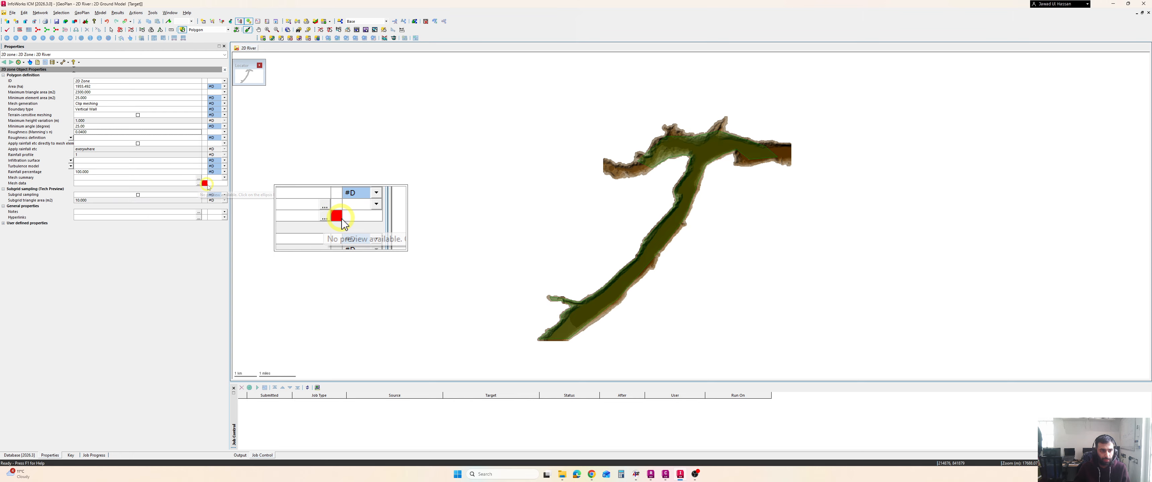
{"action": "mouse_move", "coordinate": [205, 184]}
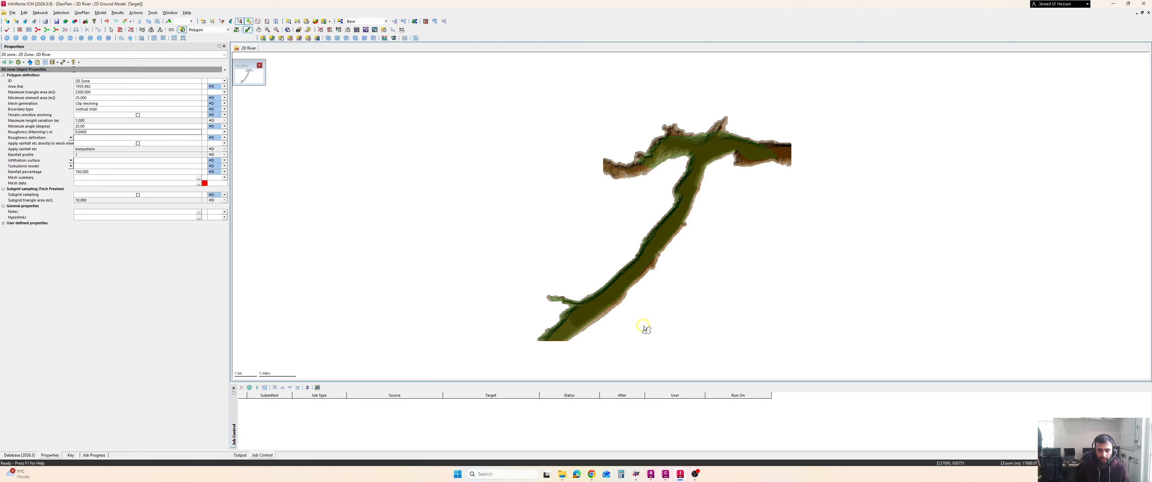
{"action": "left_click_drag", "start_coordinate": [587, 335], "coordinate": [588, 312]}
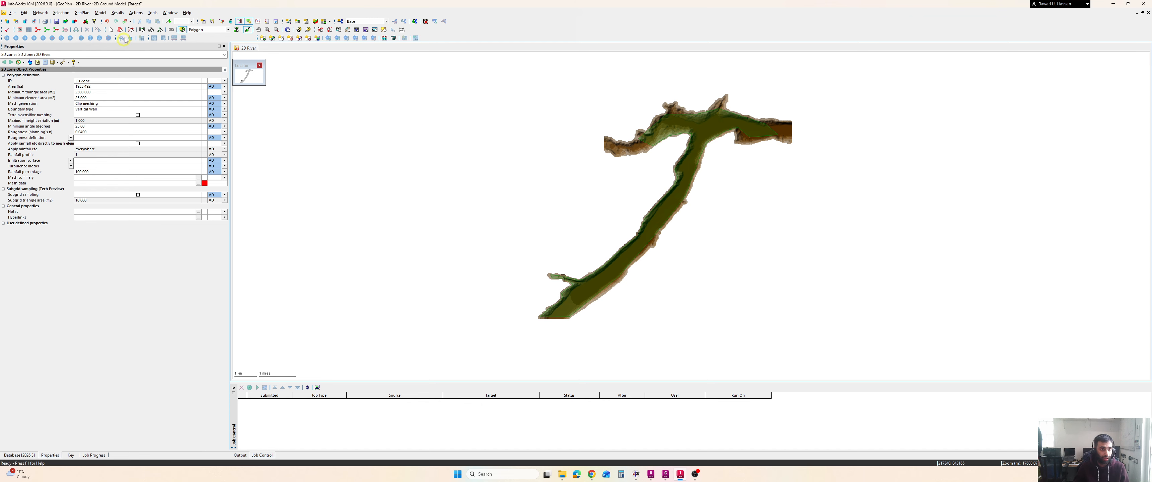
{"action": "left_click", "coordinate": [111, 30]}
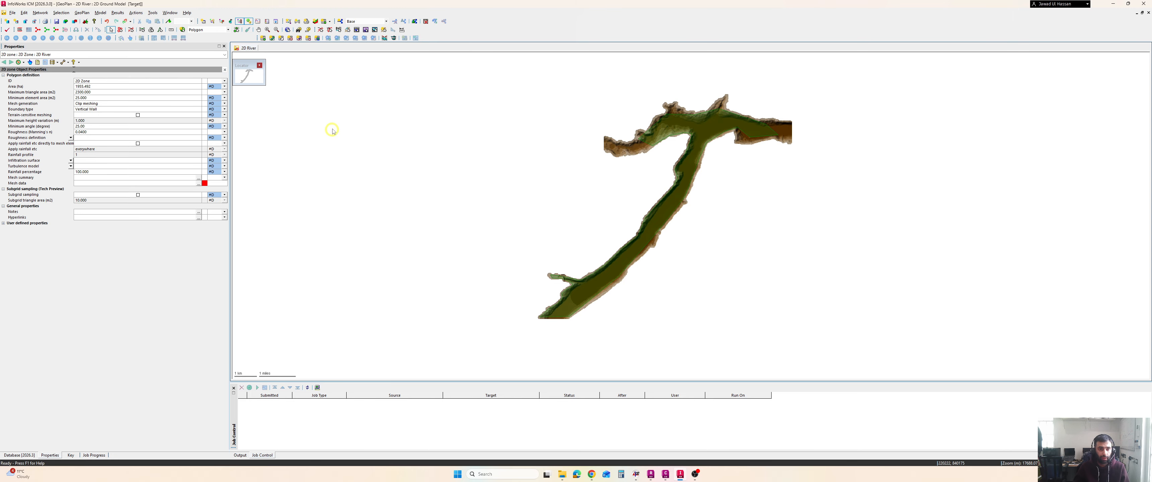
{"action": "key", "text": "ctrl+2"}
{"action": "mouse_move", "coordinate": [331, 114]}
{"action": "left_mouse_down"}
{"action": "mouse_move", "coordinate": [332, 129]}
{"action": "mouse_move", "coordinate": [366, 137]}
{"action": "mouse_move", "coordinate": [376, 121]}
{"action": "mouse_move", "coordinate": [408, 137]}
{"action": "left_mouse_up"}
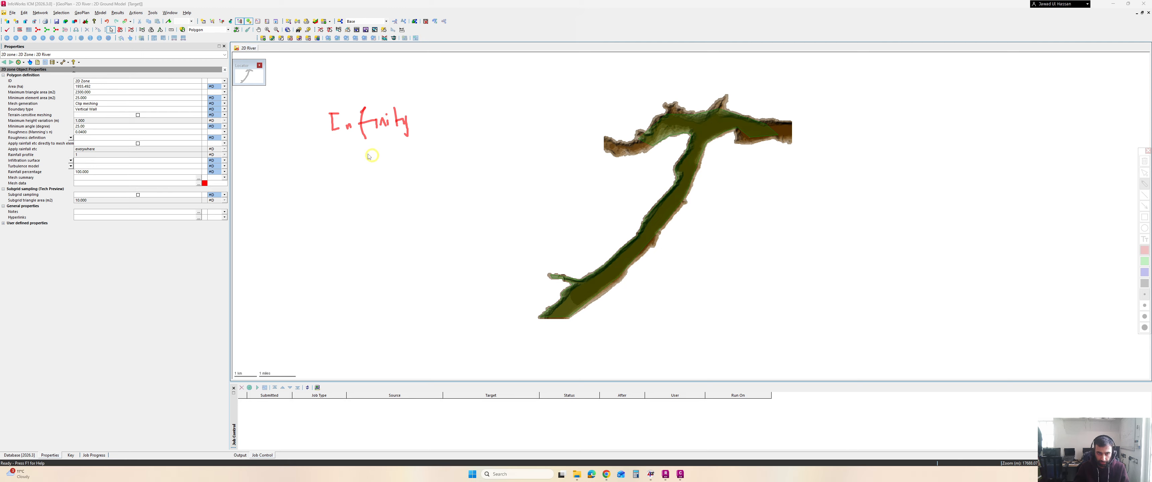
{"action": "mouse_move", "coordinate": [349, 150]}
{"action": "left_mouse_down"}
{"action": "mouse_move", "coordinate": [431, 124]}
{"action": "mouse_move", "coordinate": [453, 150]}
{"action": "left_mouse_up"}
{"action": "left_click_drag", "start_coordinate": [460, 99], "coordinate": [477, 118]}
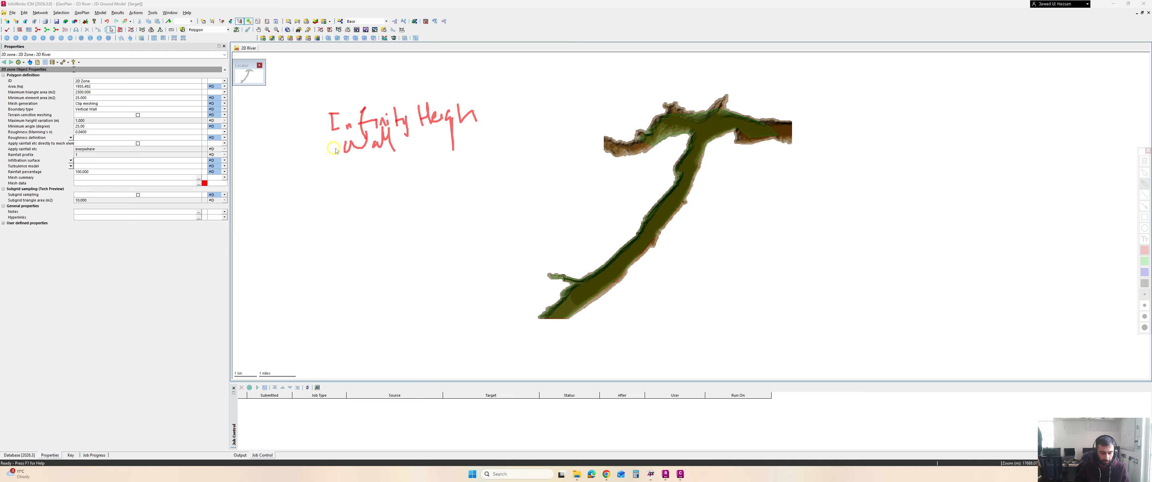
{"action": "key", "text": "Escape"}
Draw a line straight across the river's downstream end
{"action": "scroll", "coordinate": [554, 338], "scroll_direction": "up", "scroll_amount": 3}
{"action": "left_click_drag", "start_coordinate": [572, 294], "coordinate": [556, 296]}
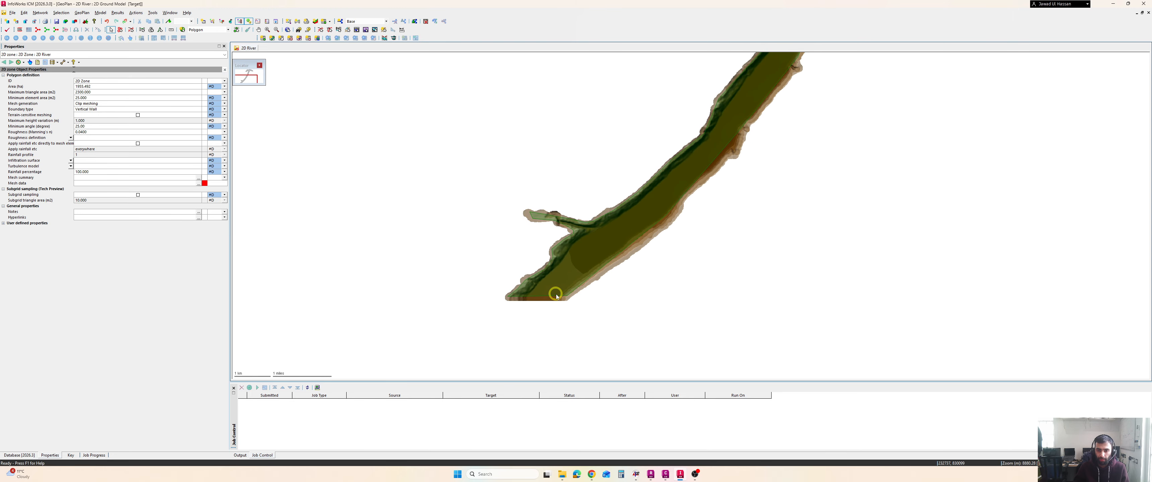
{"action": "scroll", "coordinate": [604, 271], "scroll_direction": "down", "scroll_amount": 5}
{"action": "scroll", "coordinate": [619, 265], "scroll_direction": "up", "scroll_amount": 3}
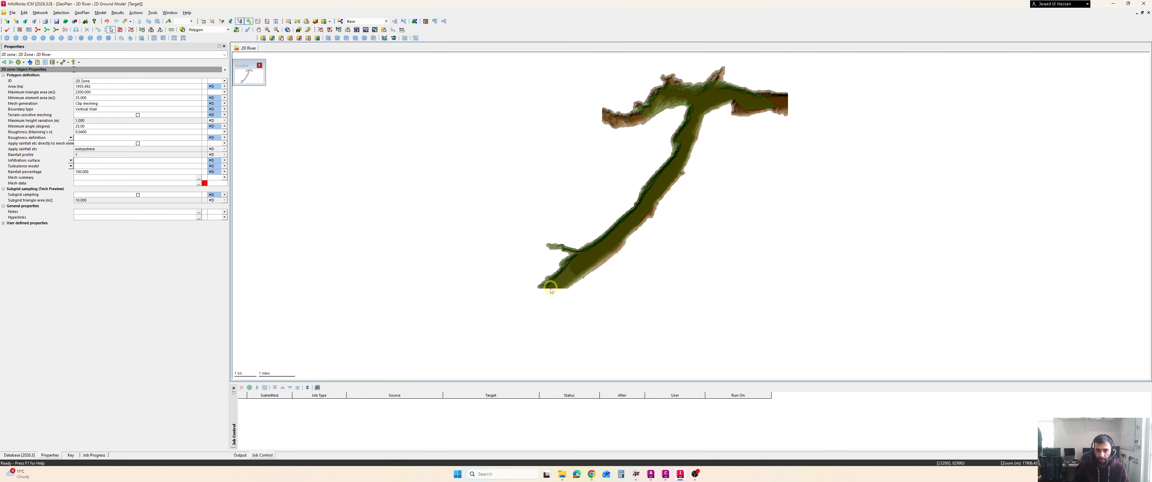
{"action": "scroll", "coordinate": [551, 290], "scroll_direction": "up", "scroll_amount": 2}
{"action": "scroll", "coordinate": [590, 281], "scroll_direction": "down", "scroll_amount": 2}
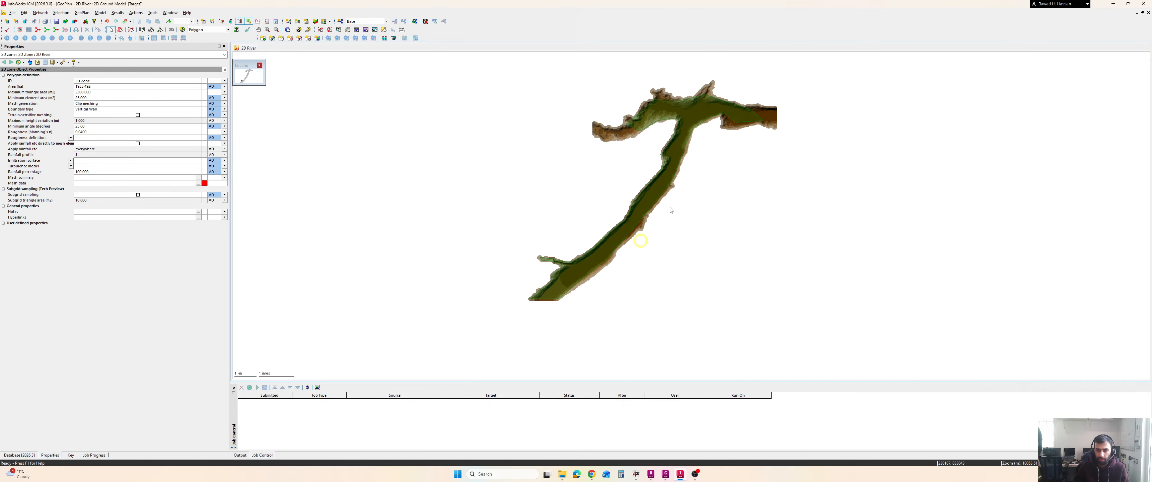
{"action": "scroll", "coordinate": [541, 304], "scroll_direction": "up", "scroll_amount": 4}
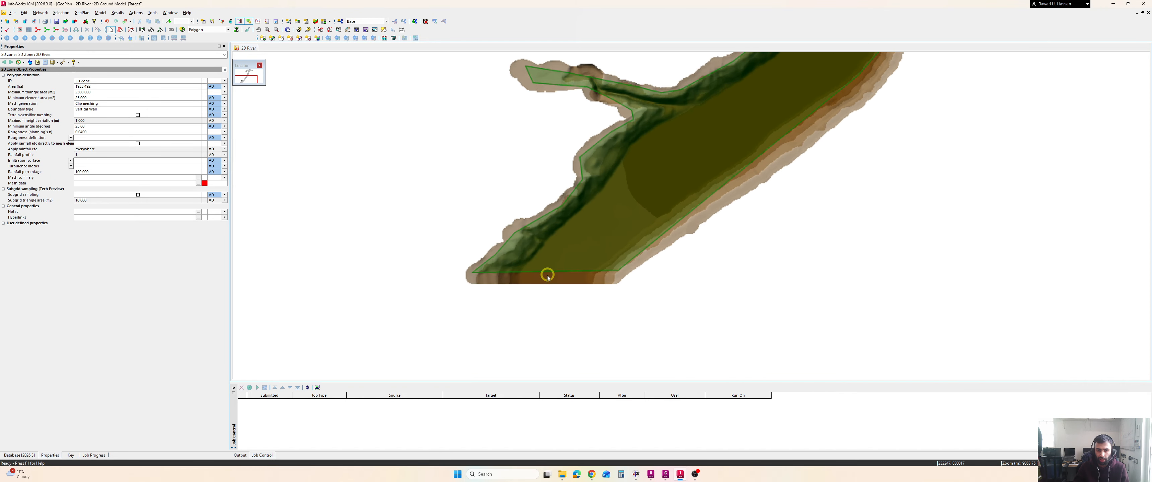
{"action": "scroll", "coordinate": [555, 275], "scroll_direction": "up", "scroll_amount": 4}
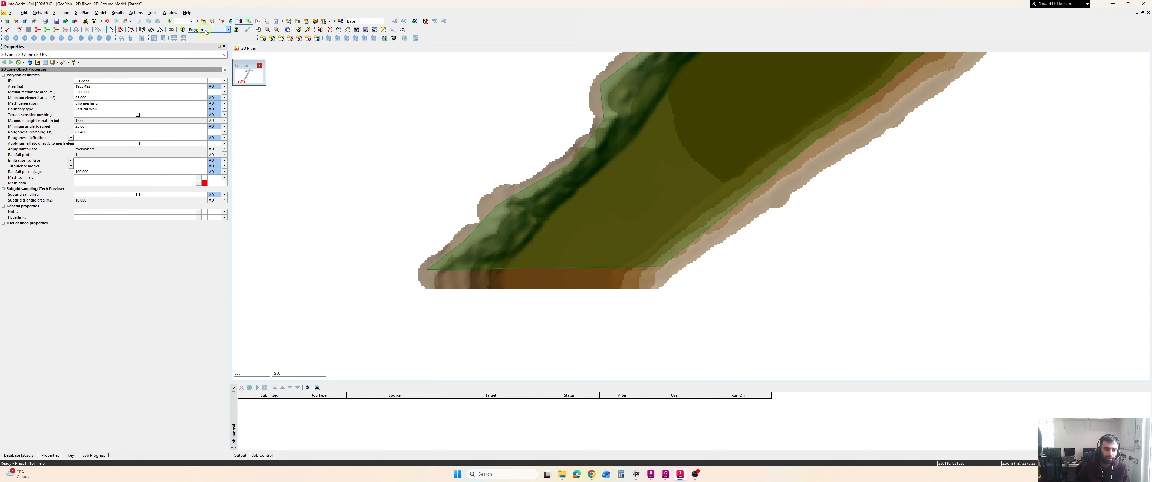
{"action": "left_click", "coordinate": [227, 29]}
{"action": "left_click", "coordinate": [206, 57]}
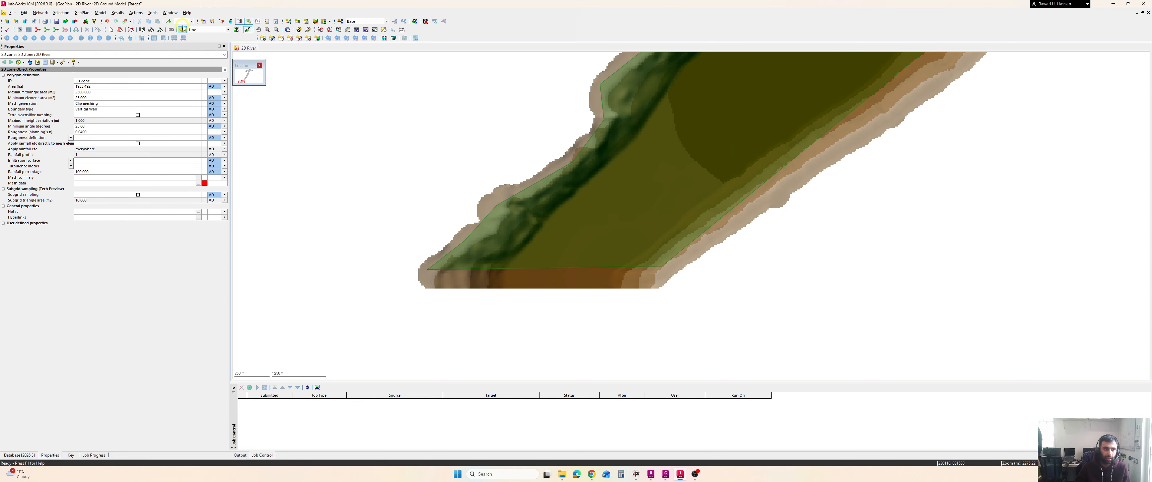
{"action": "left_click", "coordinate": [182, 30]}
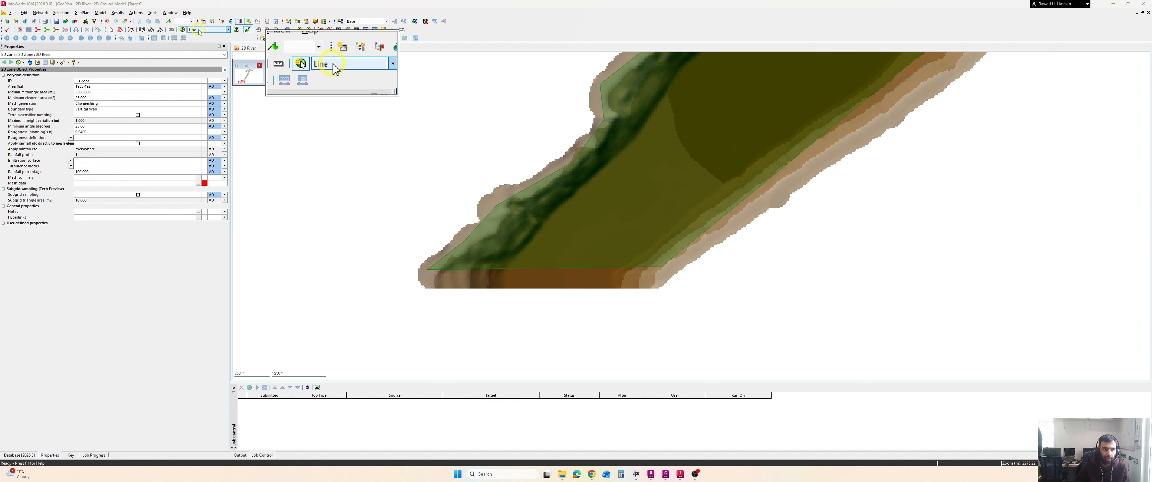
{"action": "left_click", "coordinate": [428, 269]}
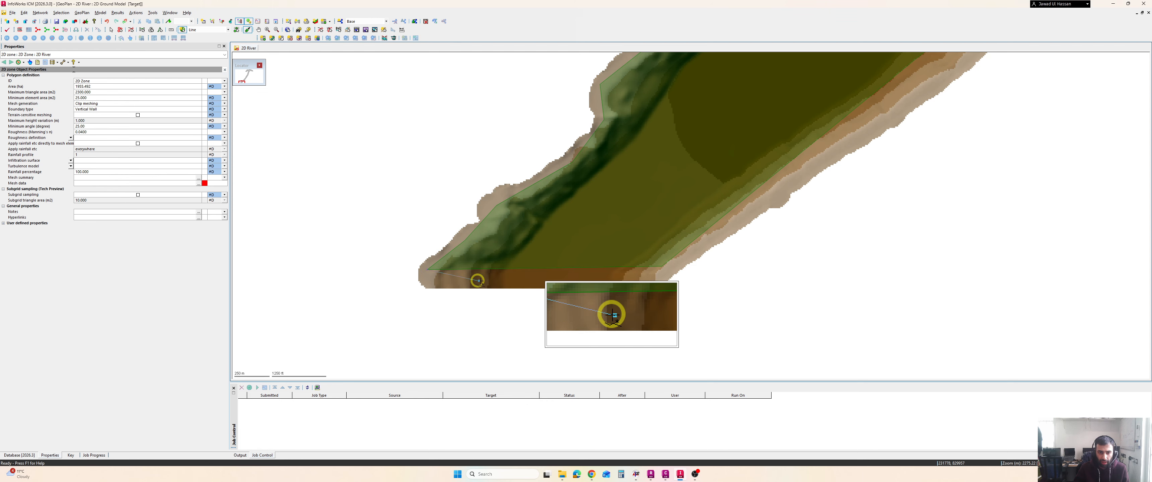
{"action": "left_click", "coordinate": [662, 266]}
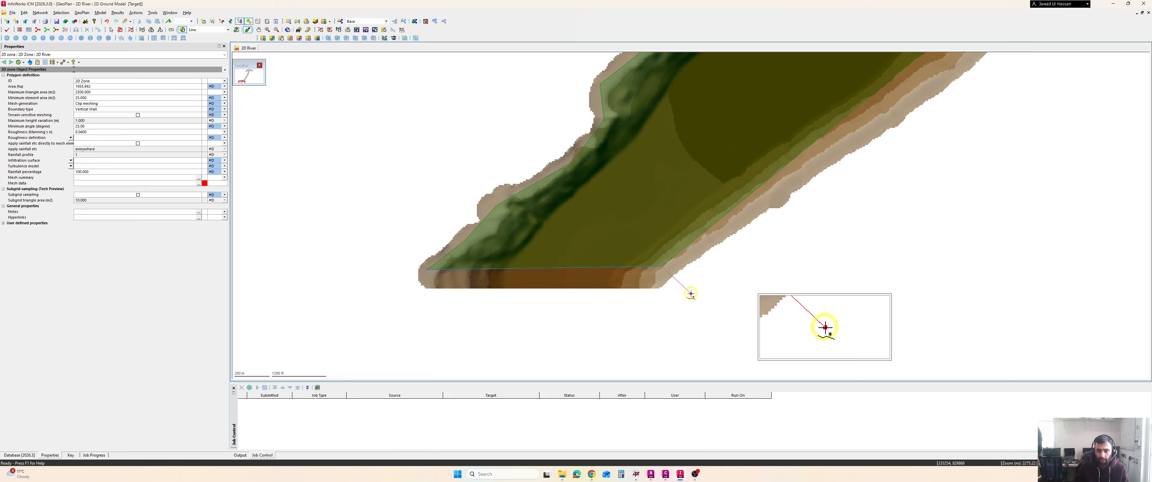
{"action": "double_click", "coordinate": [684, 272]}
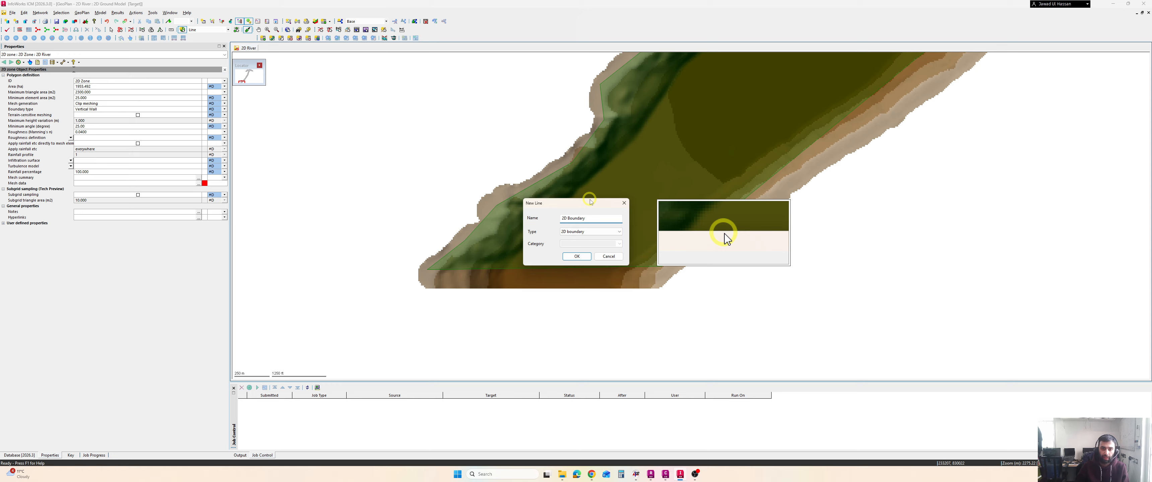
Save the new line as 2D Boundary with type 2D boundary
{"action": "left_click", "coordinate": [588, 232]}
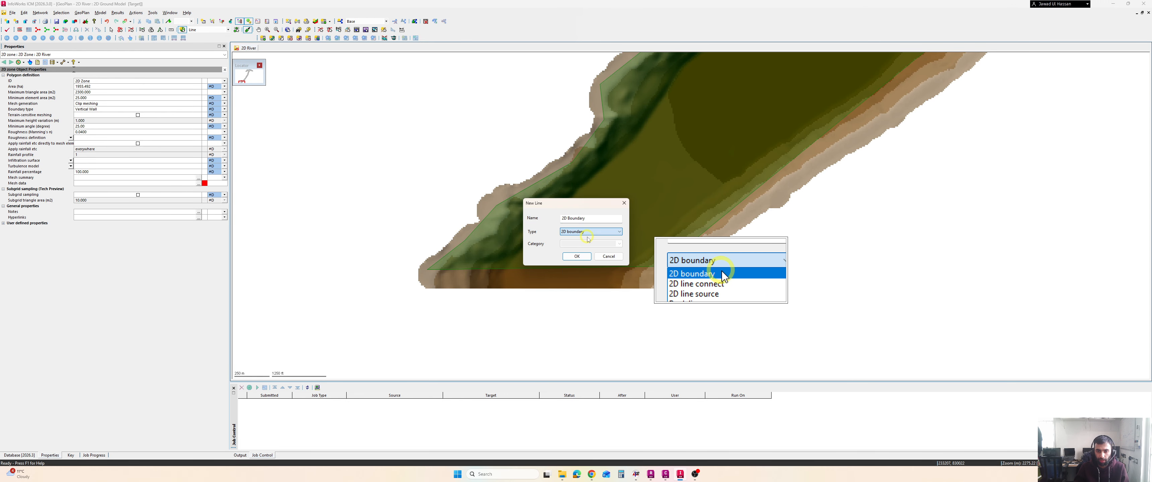
{"action": "left_click", "coordinate": [588, 238]}
{"action": "left_click", "coordinate": [577, 256]}
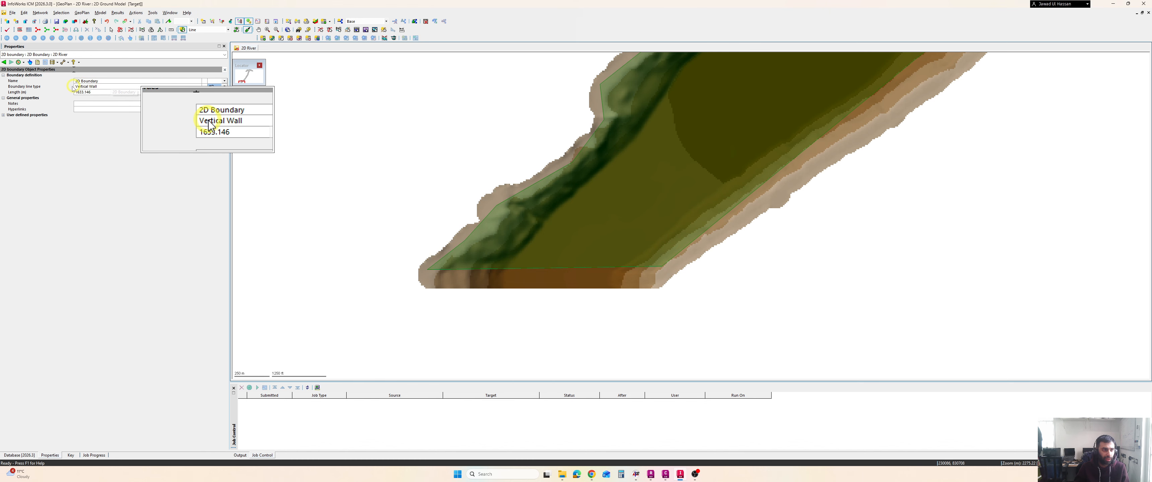
Set the boundary line's boundary line type to Inflow
{"action": "left_click", "coordinate": [101, 87]}
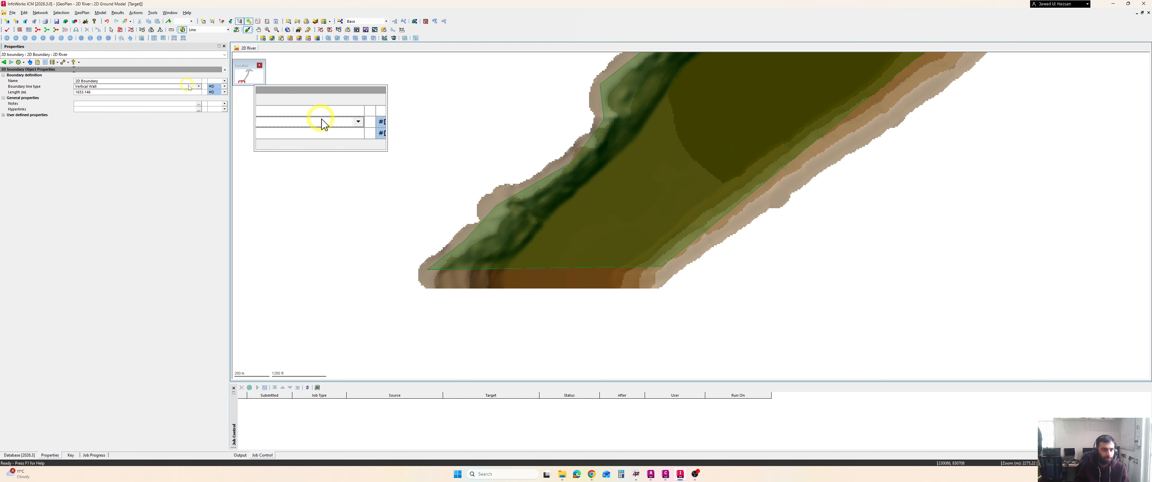
{"action": "left_click", "coordinate": [199, 86]}
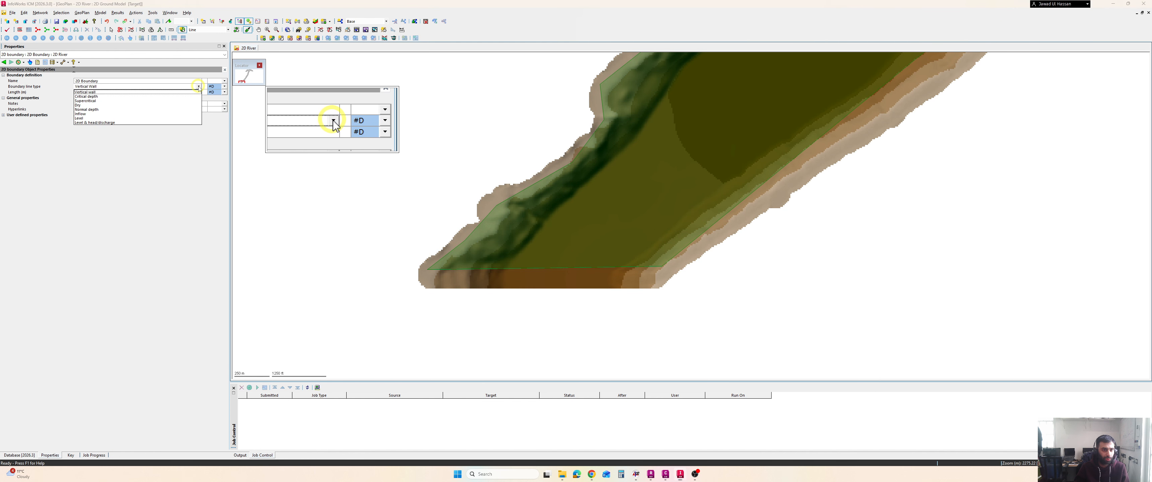
{"action": "left_click", "coordinate": [92, 119]}
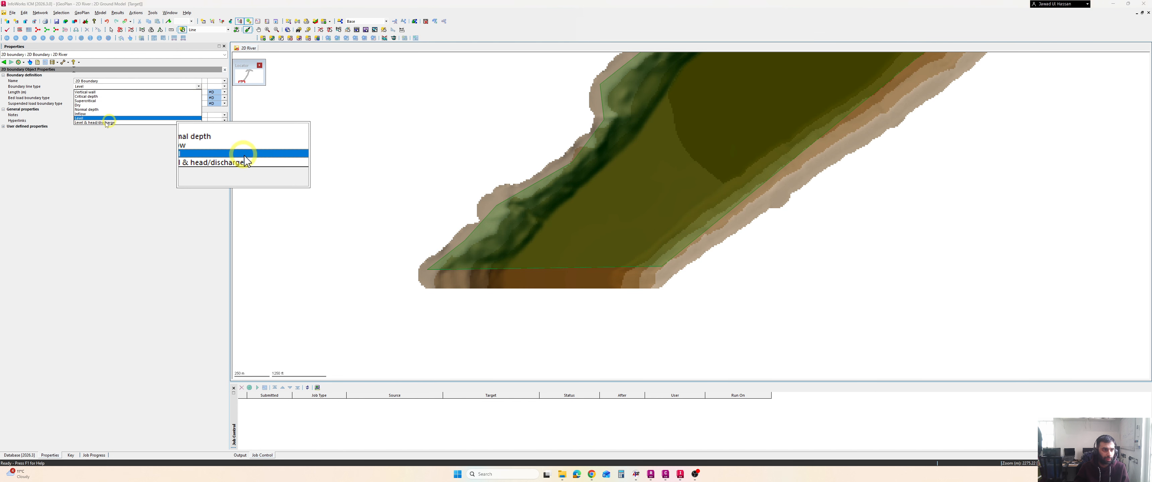
{"action": "left_click", "coordinate": [88, 114]}
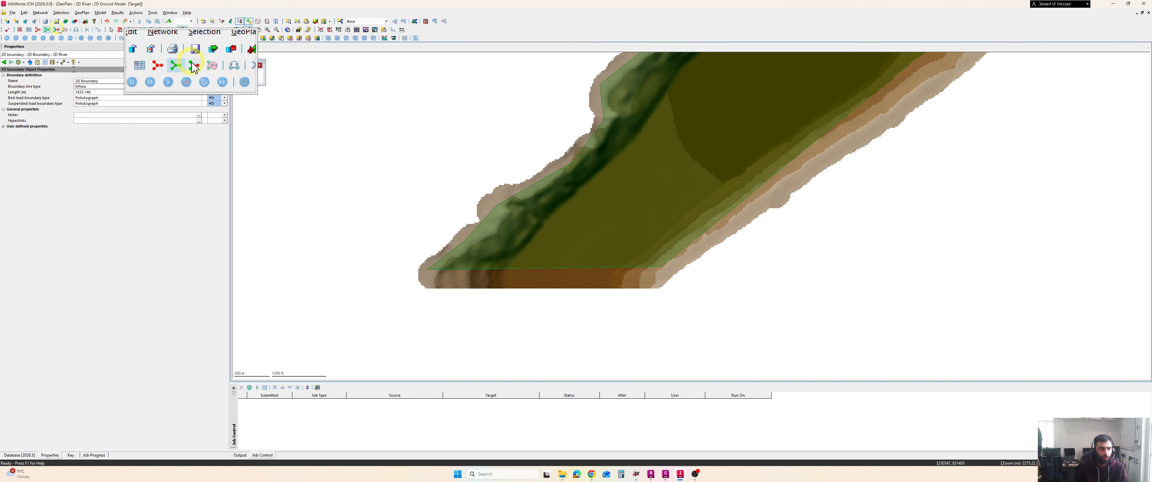
Select the 2D zone polygon and start the Mesh 2D Zones command
{"action": "scroll", "coordinate": [623, 184], "scroll_direction": "down", "scroll_amount": 2}
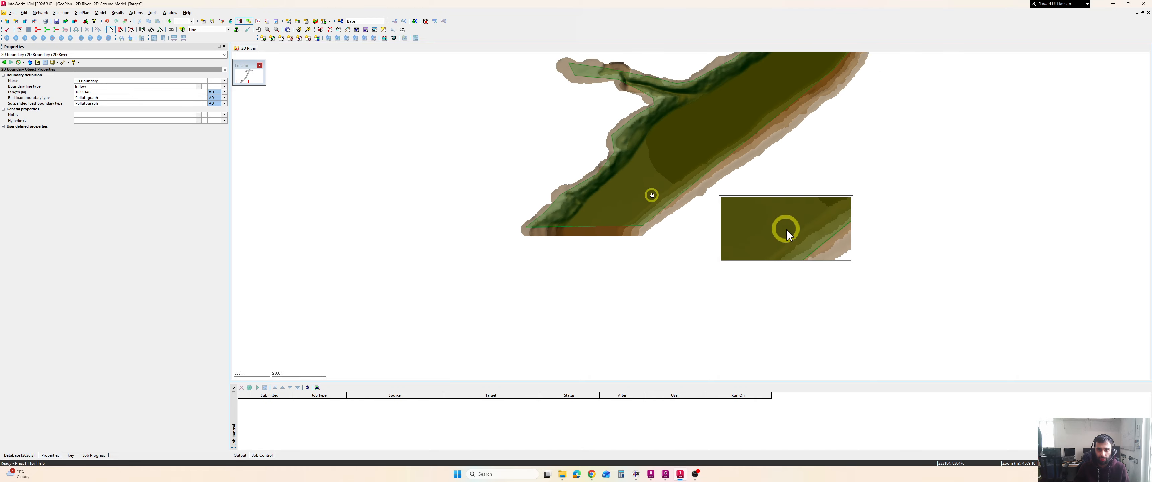
{"action": "scroll", "coordinate": [651, 195], "scroll_direction": "down", "scroll_amount": 2}
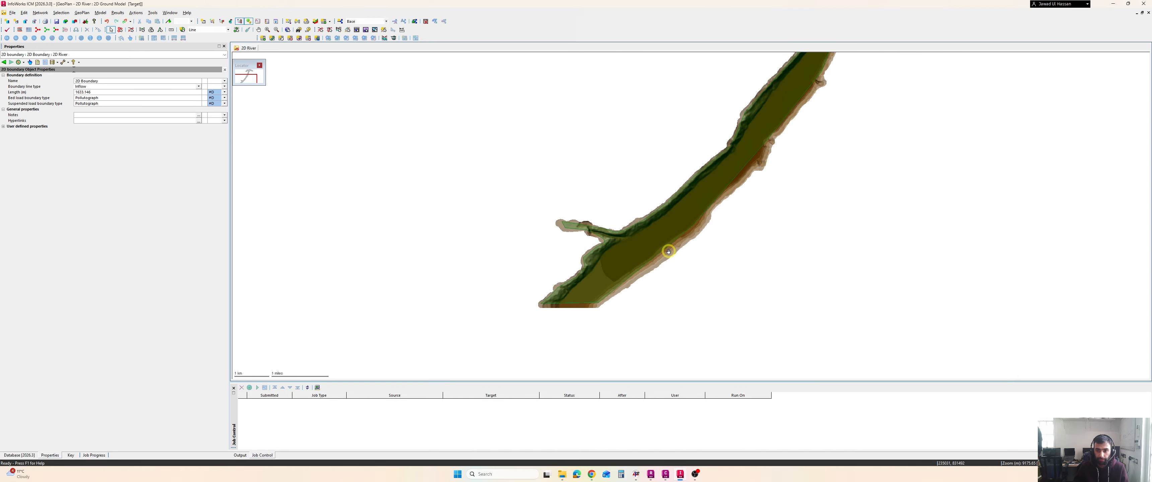
{"action": "scroll", "coordinate": [644, 265], "scroll_direction": "down", "scroll_amount": 2}
{"action": "scroll", "coordinate": [594, 296], "scroll_direction": "up", "scroll_amount": 2}
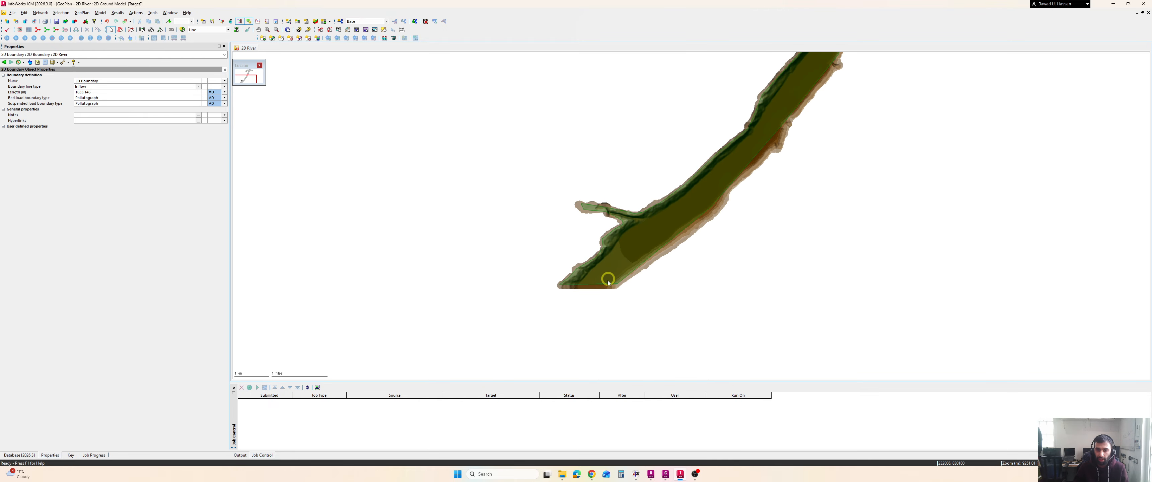
{"action": "scroll", "coordinate": [694, 198], "scroll_direction": "down", "scroll_amount": 2}
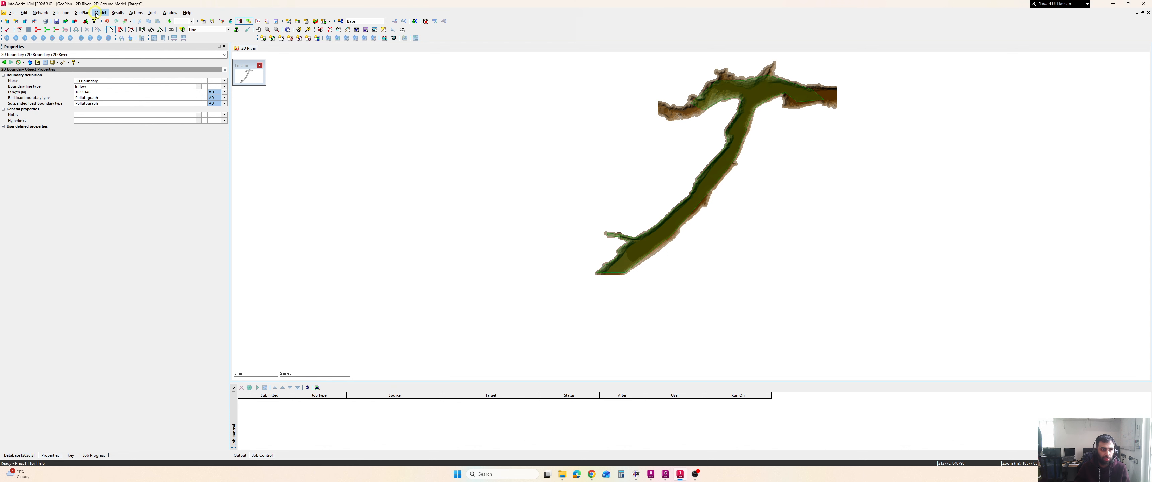
{"action": "left_click", "coordinate": [713, 176]}
{"action": "left_click", "coordinate": [128, 30]}
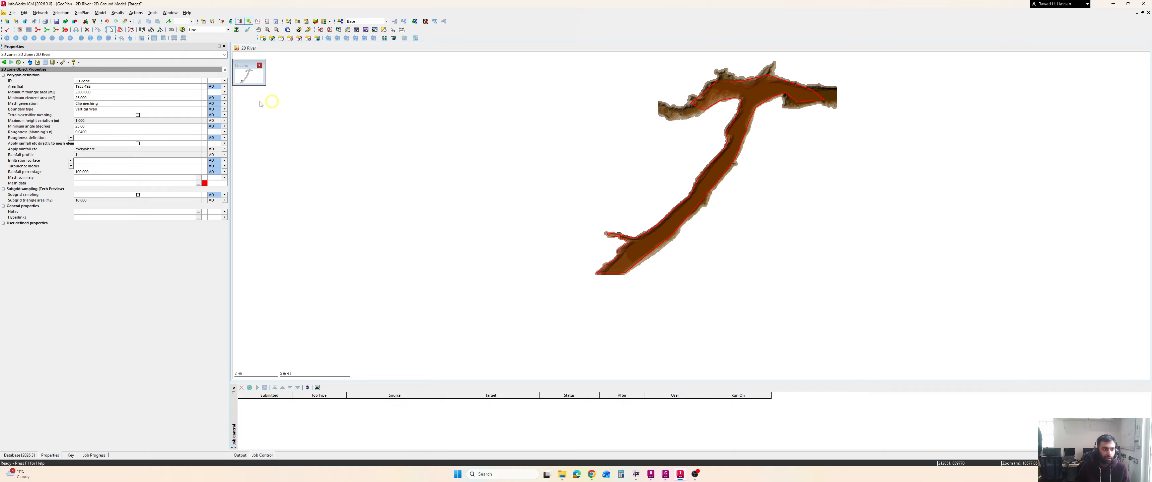
{"action": "left_click", "coordinate": [98, 15]}
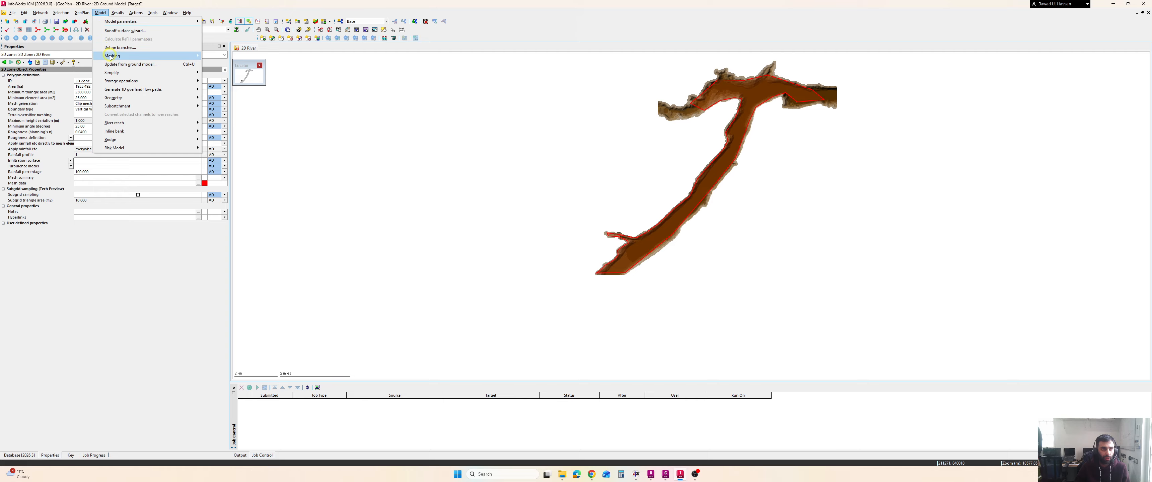
{"action": "mouse_move", "coordinate": [153, 54]}
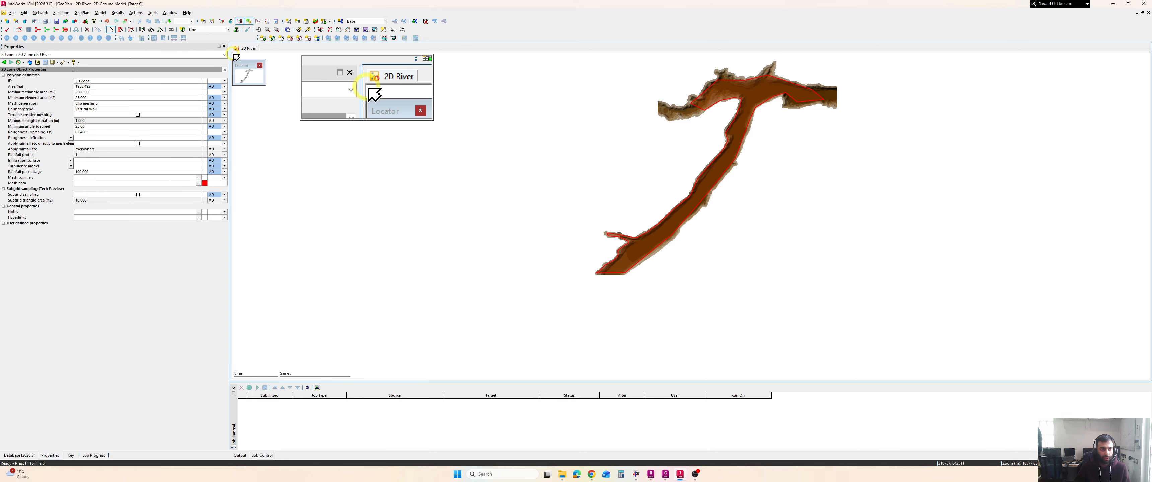
{"action": "left_click", "coordinate": [104, 13]}
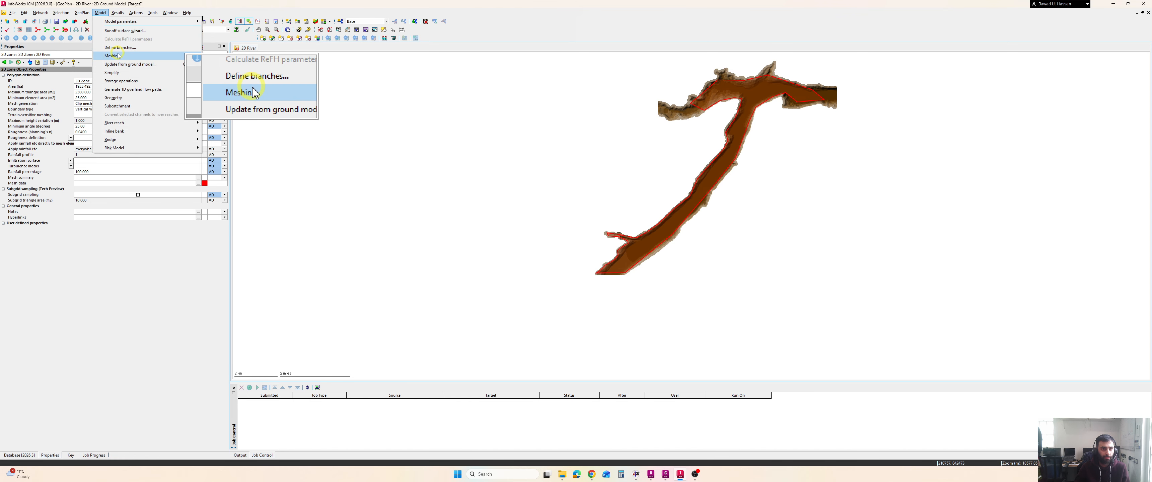
{"action": "mouse_move", "coordinate": [152, 55]}
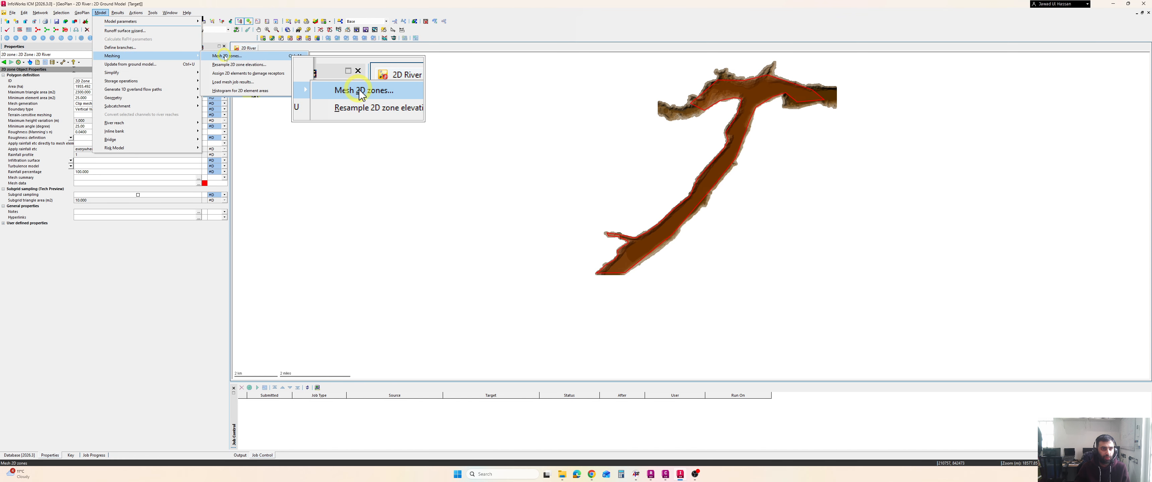
{"action": "left_click", "coordinate": [226, 57]}
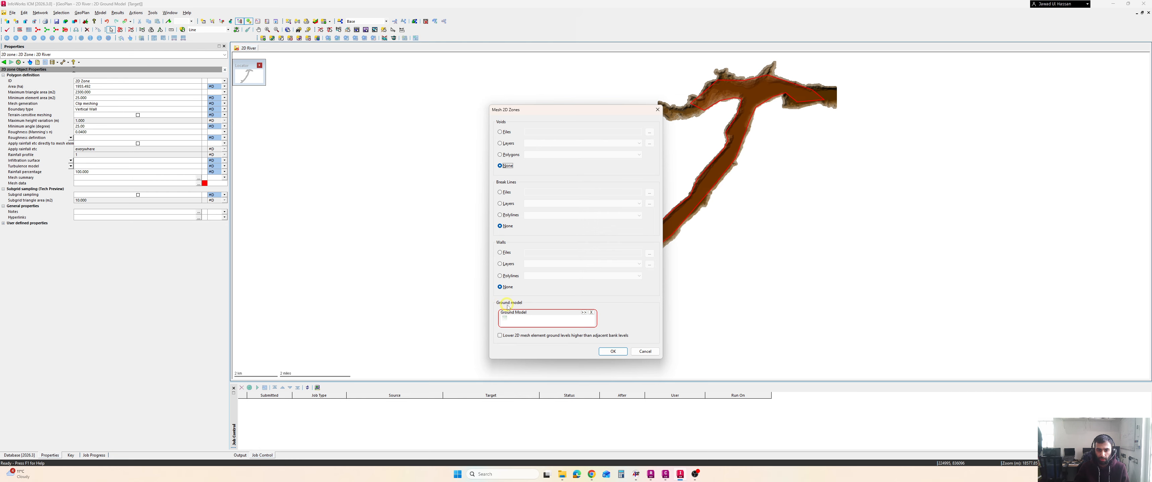
Set 2D Ground Model as the meshing ground model and run the meshing job on this computer
{"action": "left_click", "coordinate": [22, 455]}
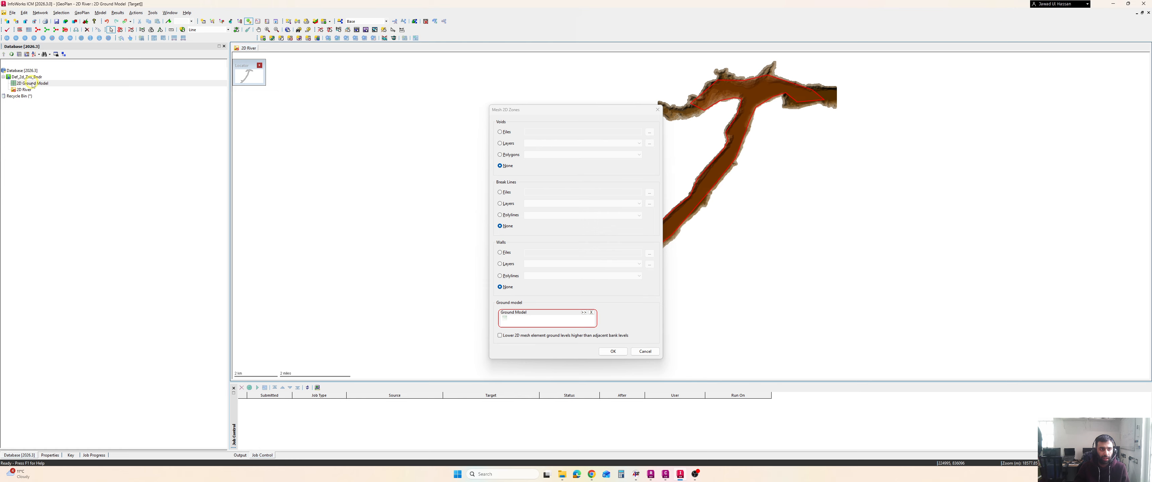
{"action": "left_click_drag", "start_coordinate": [32, 84], "coordinate": [554, 328]}
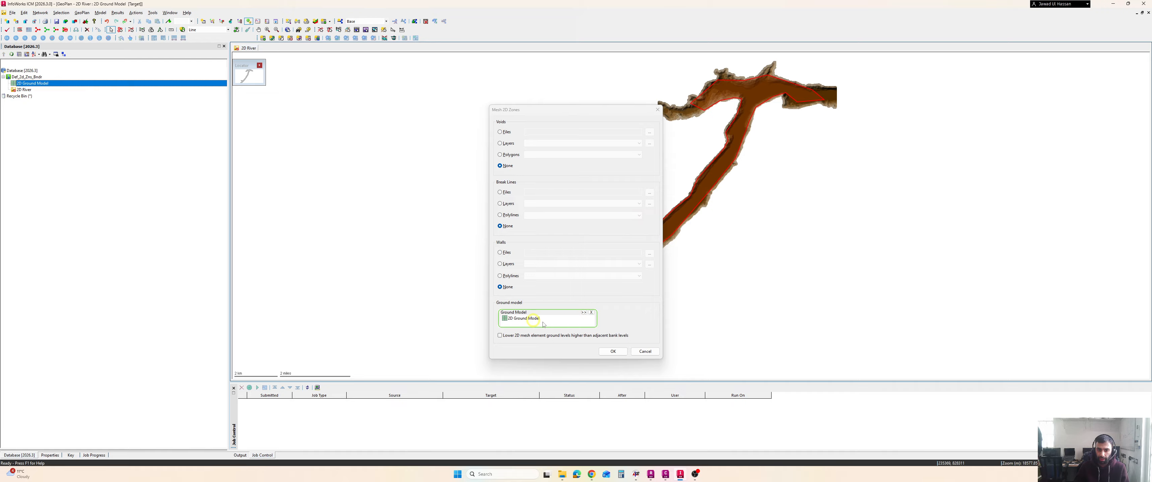
{"action": "left_click", "coordinate": [612, 352]}
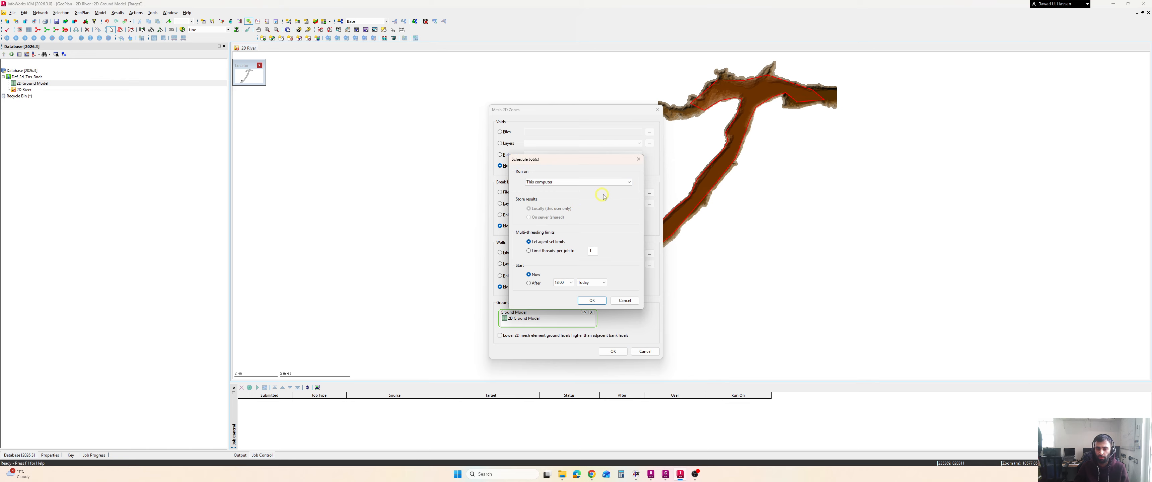
{"action": "left_click", "coordinate": [609, 183]}
{"action": "left_click", "coordinate": [610, 184]}
{"action": "left_click", "coordinate": [592, 301]}
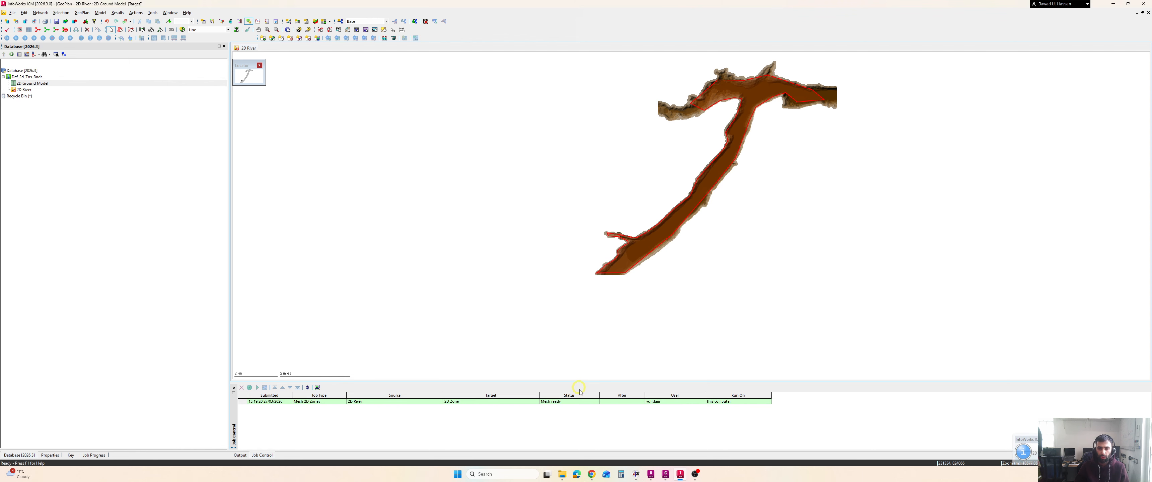
Open the finished mesh job's results and read through its mesh log
{"action": "double_click", "coordinate": [549, 405]}
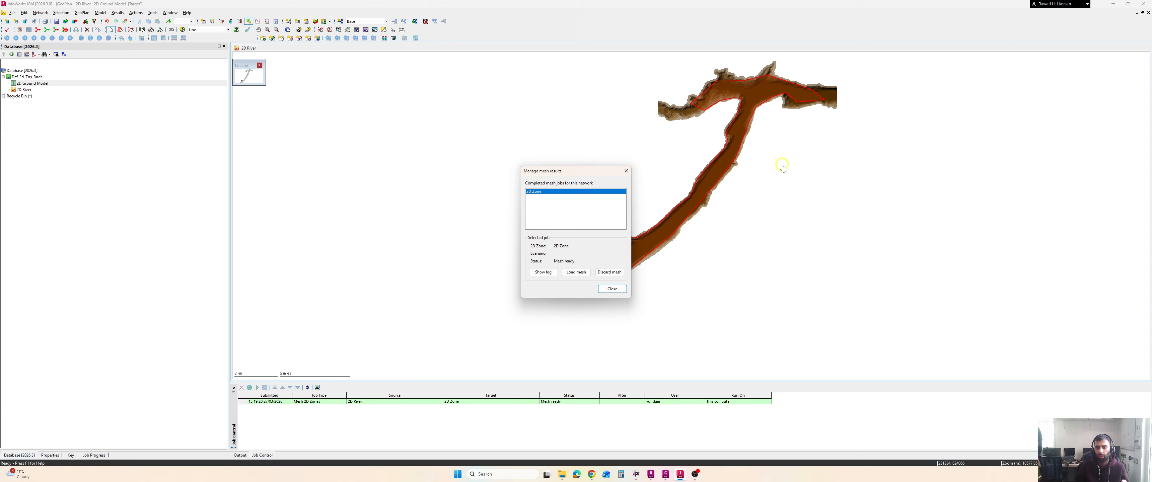
{"action": "left_click", "coordinate": [540, 273]}
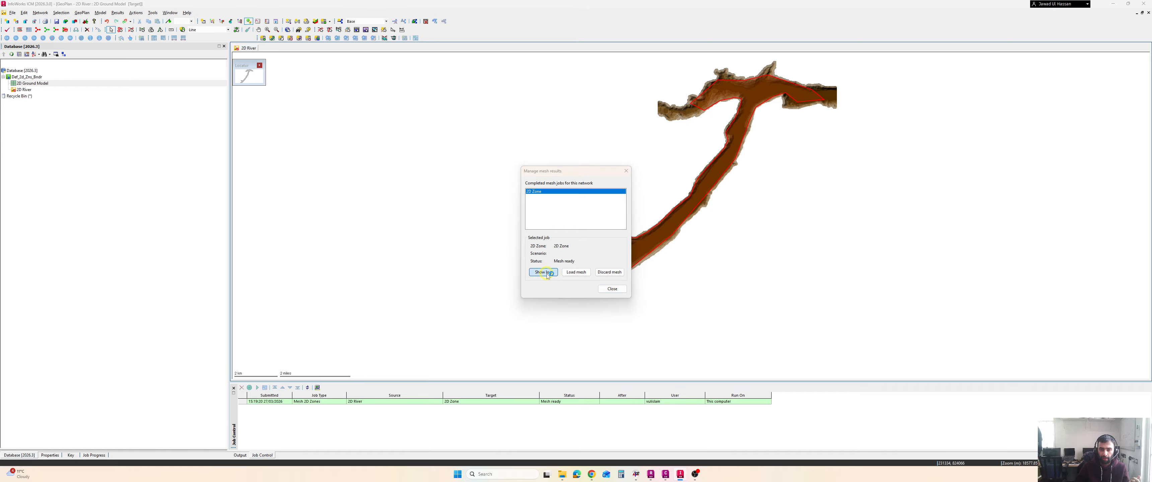
{"action": "scroll", "coordinate": [547, 274], "scroll_direction": "down", "scroll_amount": 10}
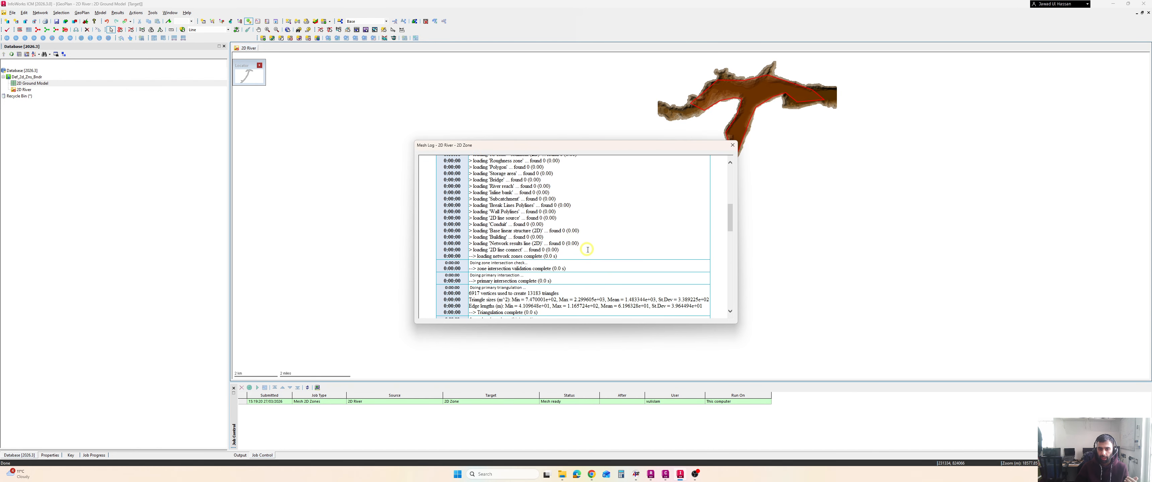
{"action": "scroll", "coordinate": [587, 249], "scroll_direction": "down", "scroll_amount": 6}
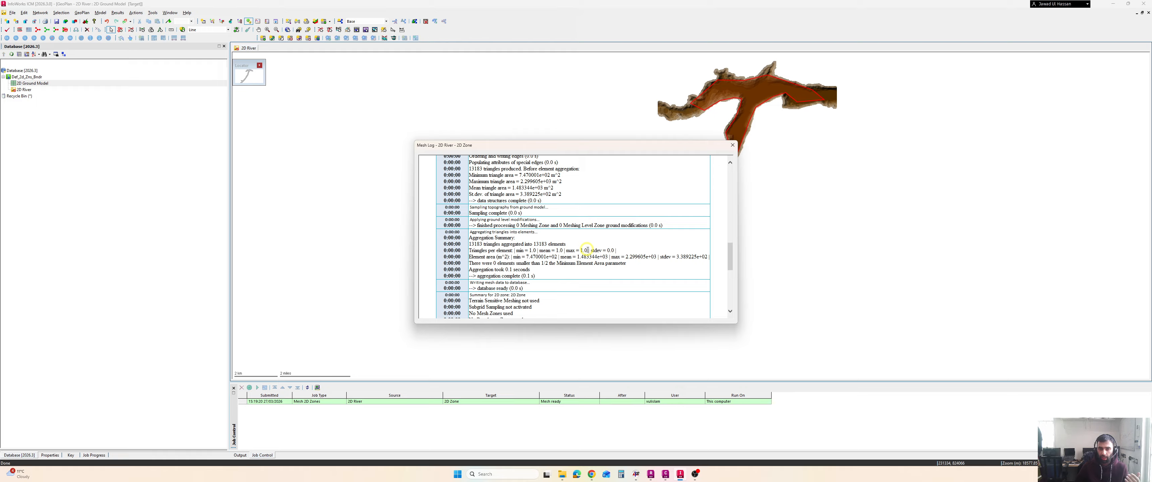
{"action": "scroll", "coordinate": [586, 249], "scroll_direction": "down", "scroll_amount": 3}
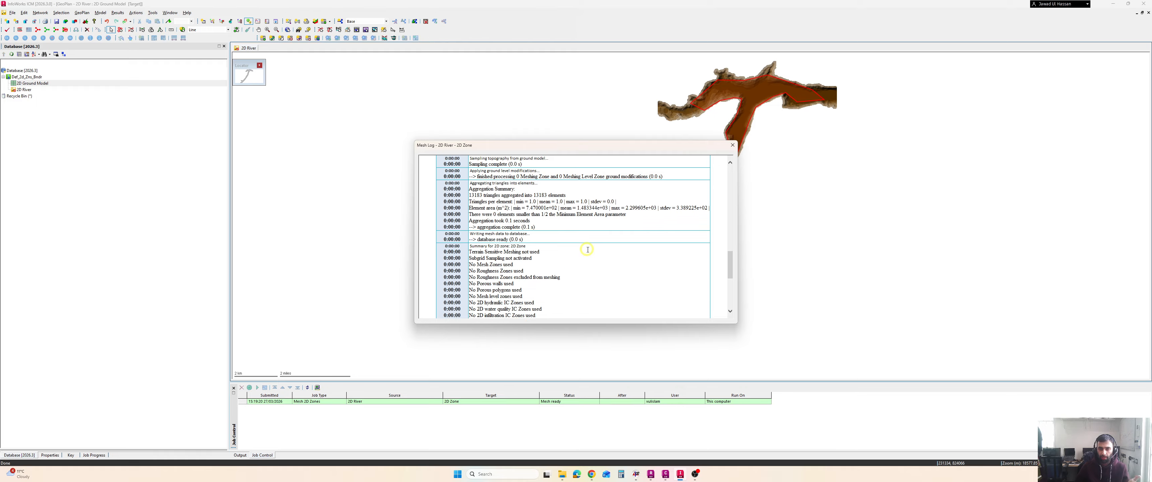
{"action": "scroll", "coordinate": [587, 250], "scroll_direction": "down", "scroll_amount": 5}
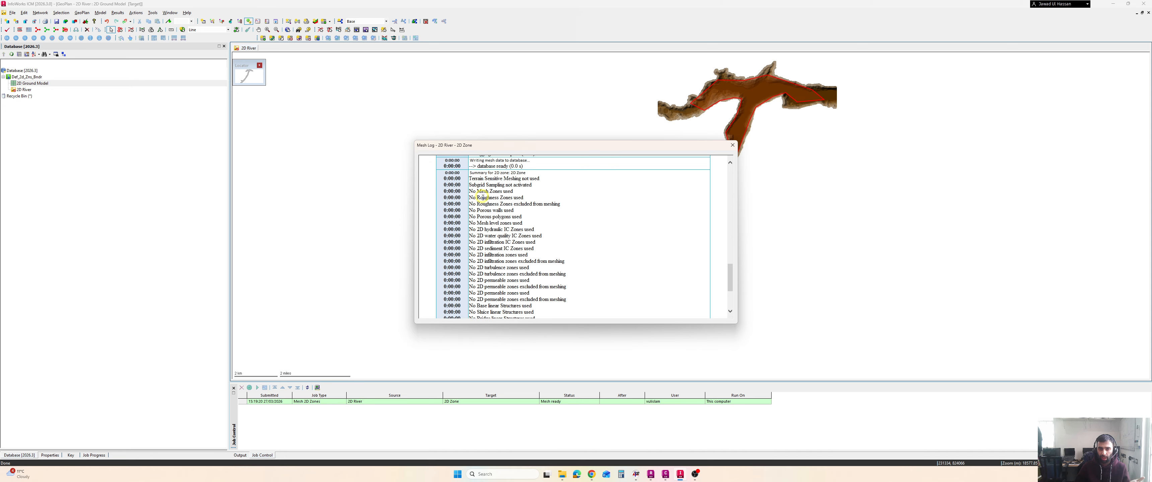
{"action": "scroll", "coordinate": [670, 213], "scroll_direction": "down", "scroll_amount": 6}
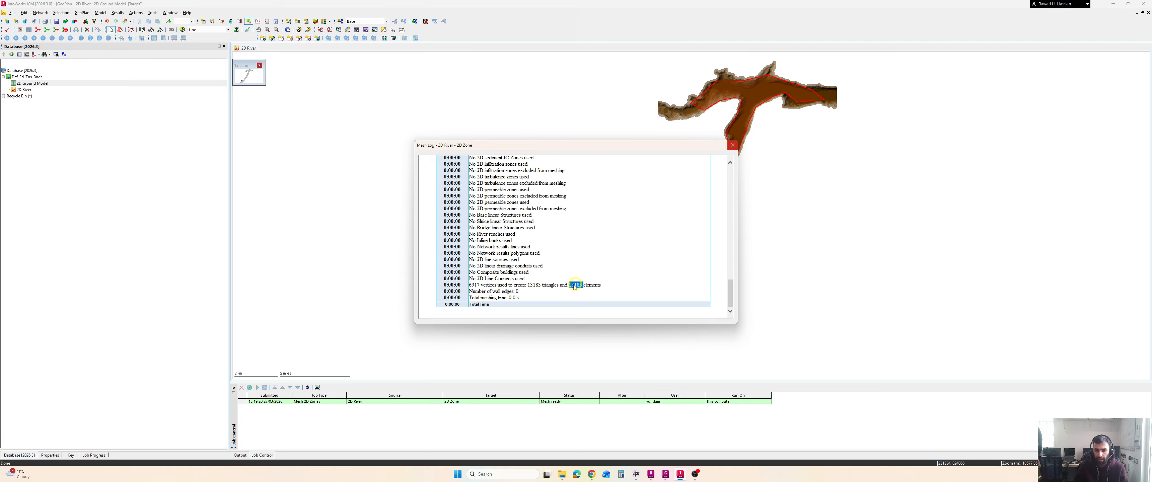
{"action": "left_click", "coordinate": [732, 145]}
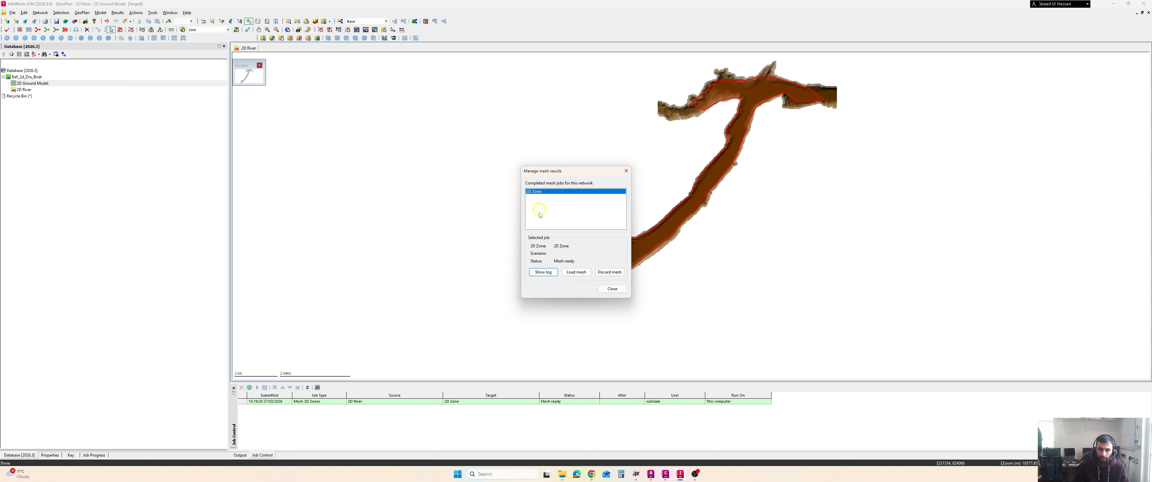
Load the generated mesh into the 2D zone and close the mesh results
{"action": "left_click", "coordinate": [570, 273]}
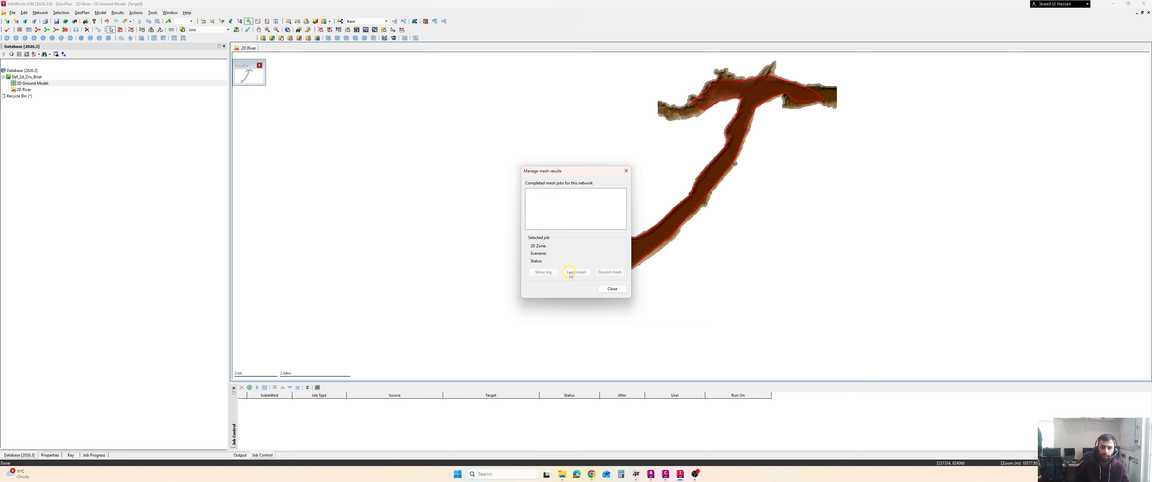
{"action": "left_click", "coordinate": [621, 288]}
{"action": "scroll", "coordinate": [651, 245], "scroll_direction": "up", "scroll_amount": 1}
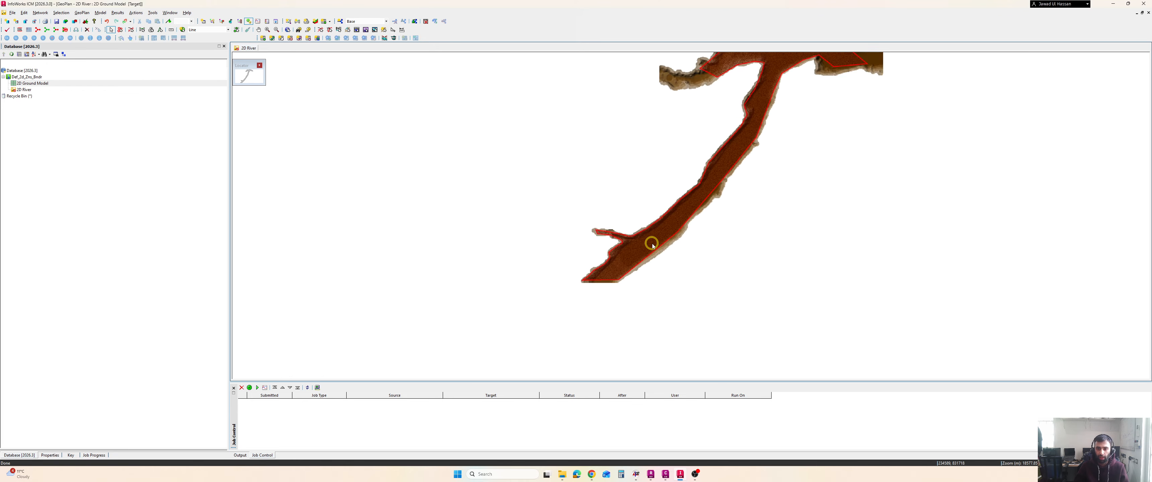
{"action": "scroll", "coordinate": [652, 245], "scroll_direction": "up", "scroll_amount": 2}
{"action": "scroll", "coordinate": [653, 245], "scroll_direction": "up", "scroll_amount": 1}
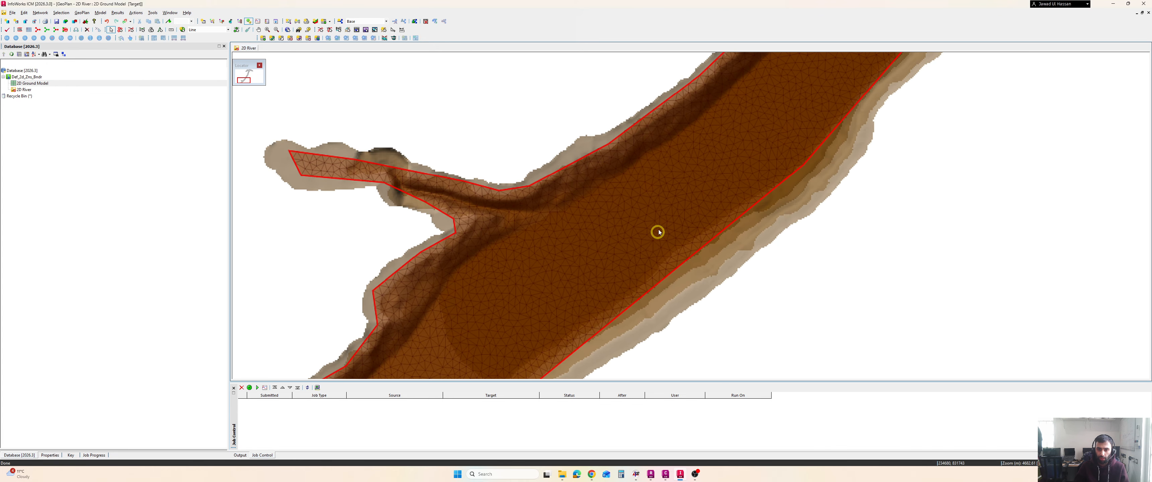
{"action": "scroll", "coordinate": [656, 230], "scroll_direction": "up", "scroll_amount": 1}
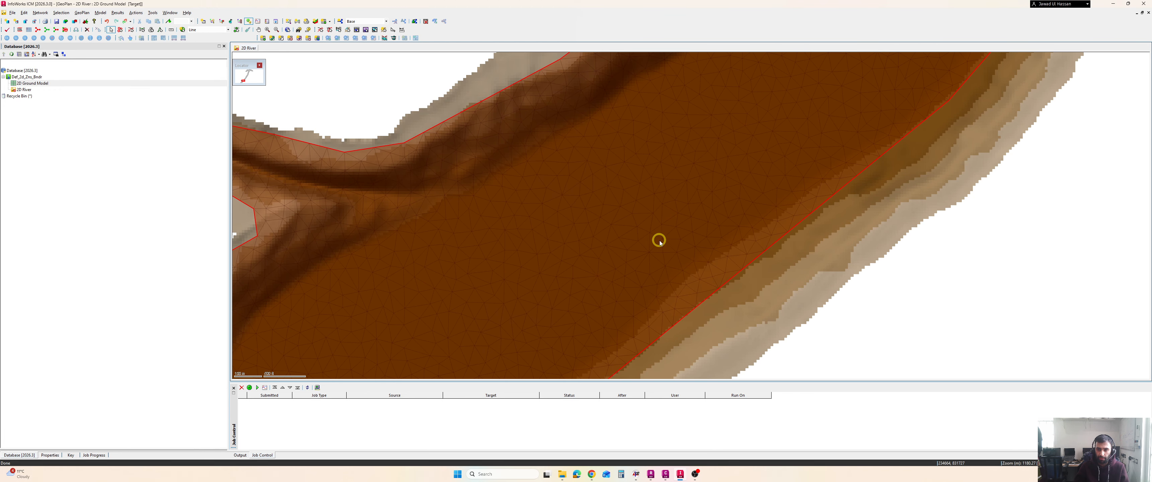
{"action": "scroll", "coordinate": [660, 242], "scroll_direction": "down", "scroll_amount": 1}
{"action": "left_click_drag", "start_coordinate": [662, 240], "coordinate": [653, 253]}
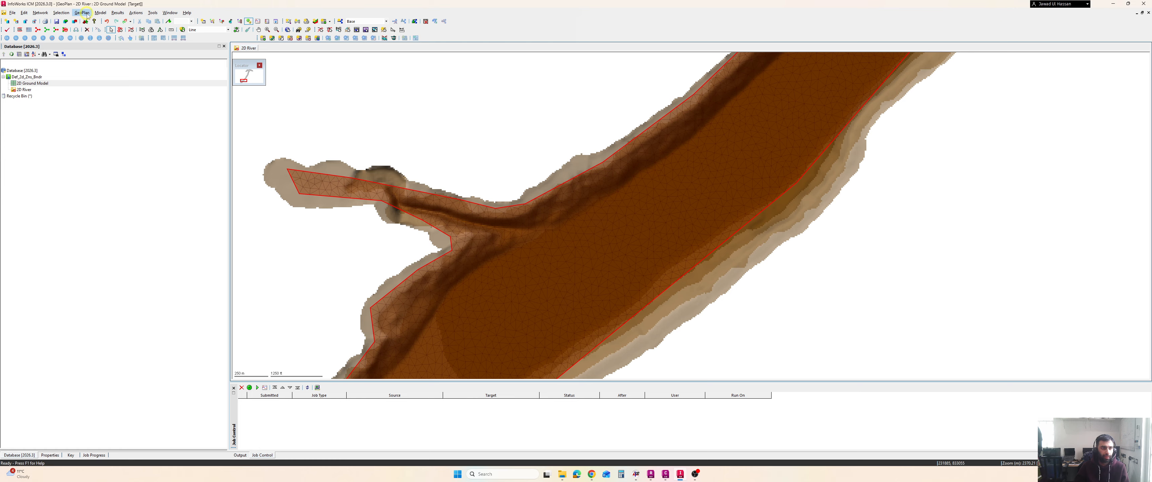
Clear the ground model from the network view to show the bare mesh
{"action": "left_click", "coordinate": [43, 14]}
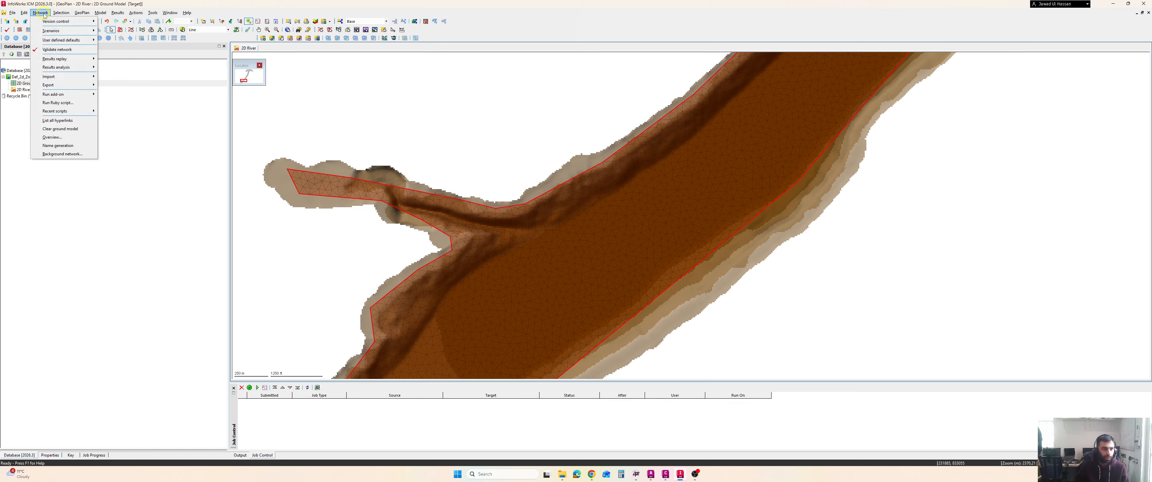
{"action": "left_click", "coordinate": [71, 131]}
{"action": "scroll", "coordinate": [586, 187], "scroll_direction": "down", "scroll_amount": 3}
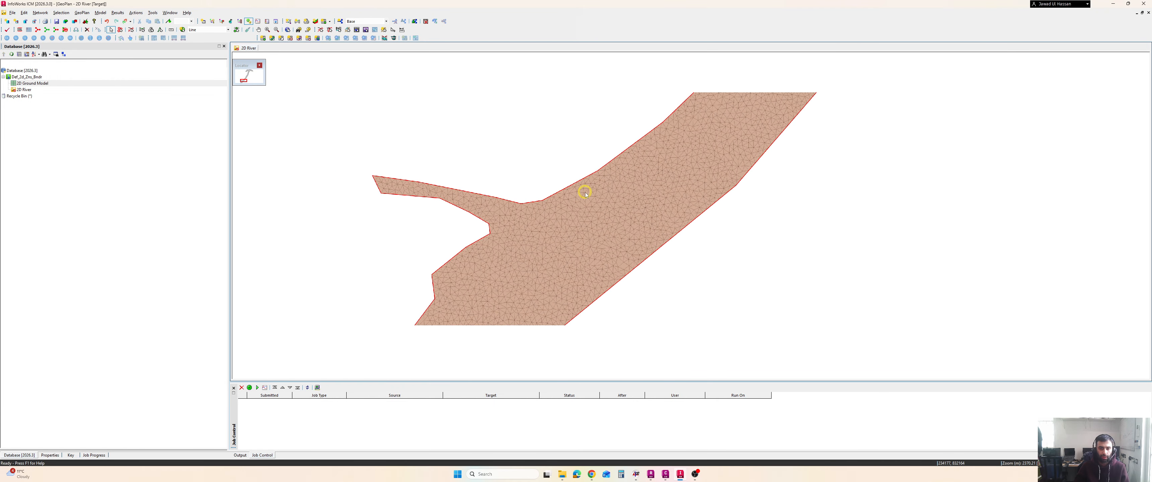
{"action": "scroll", "coordinate": [541, 221], "scroll_direction": "up", "scroll_amount": 1}
{"action": "scroll", "coordinate": [626, 182], "scroll_direction": "down", "scroll_amount": 3}
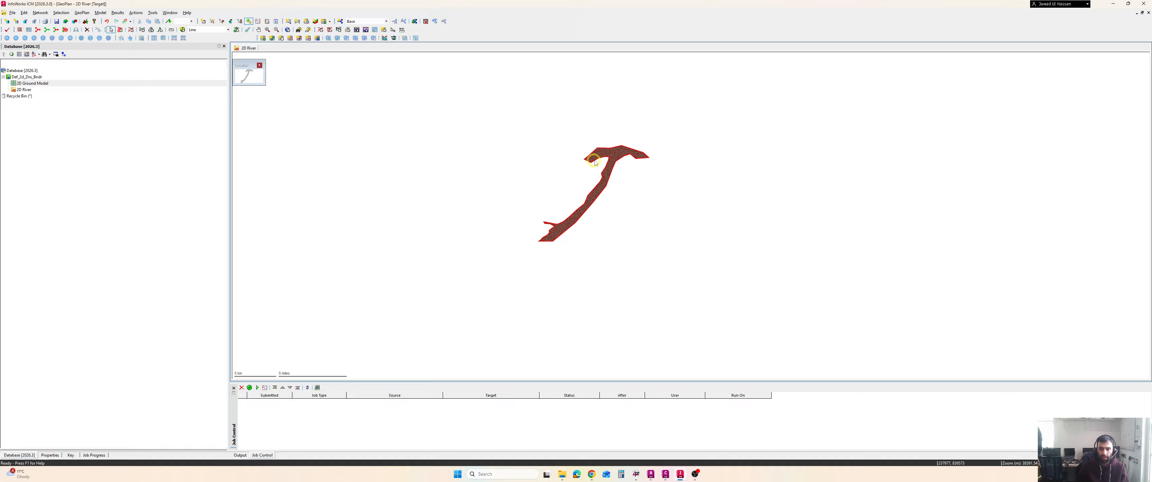
{"action": "scroll", "coordinate": [628, 181], "scroll_direction": "up", "scroll_amount": 2}
{"action": "scroll", "coordinate": [627, 181], "scroll_direction": "up", "scroll_amount": 4}
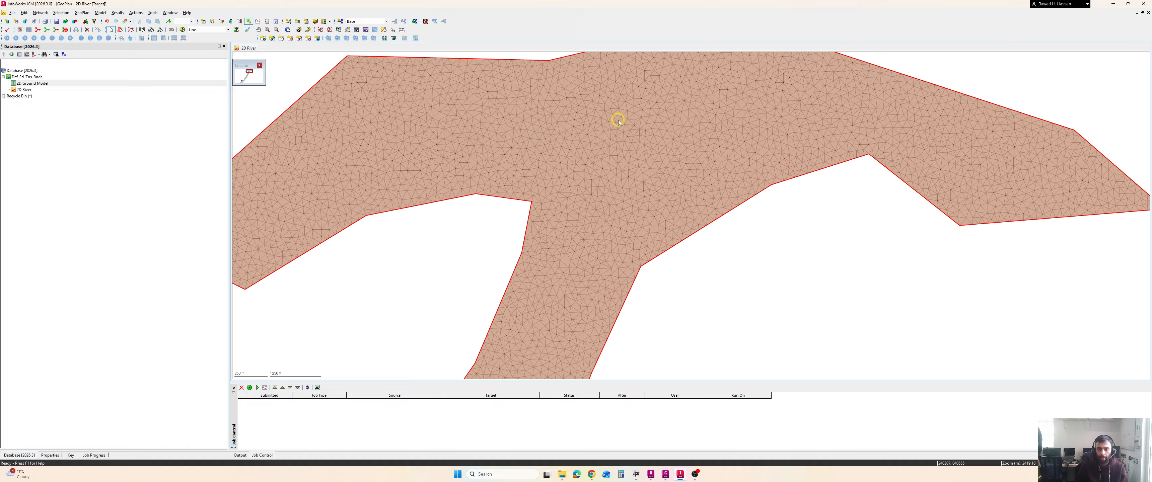
Open the properties of a single mesh element in the 2D zone and review its coordinates, area, ground level and roughness
{"action": "left_click", "coordinate": [586, 166]}
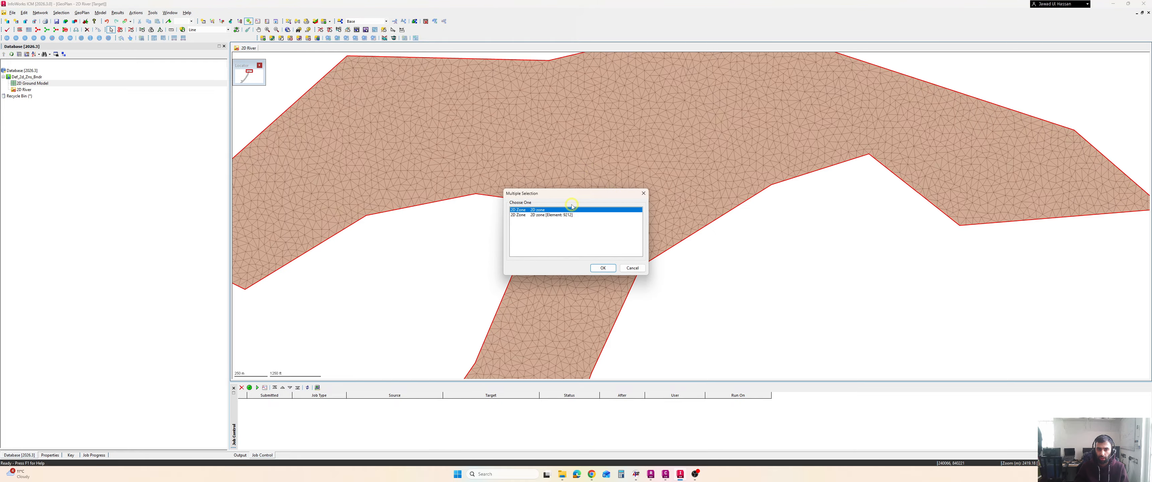
{"action": "left_click_drag", "start_coordinate": [566, 189], "coordinate": [442, 185]}
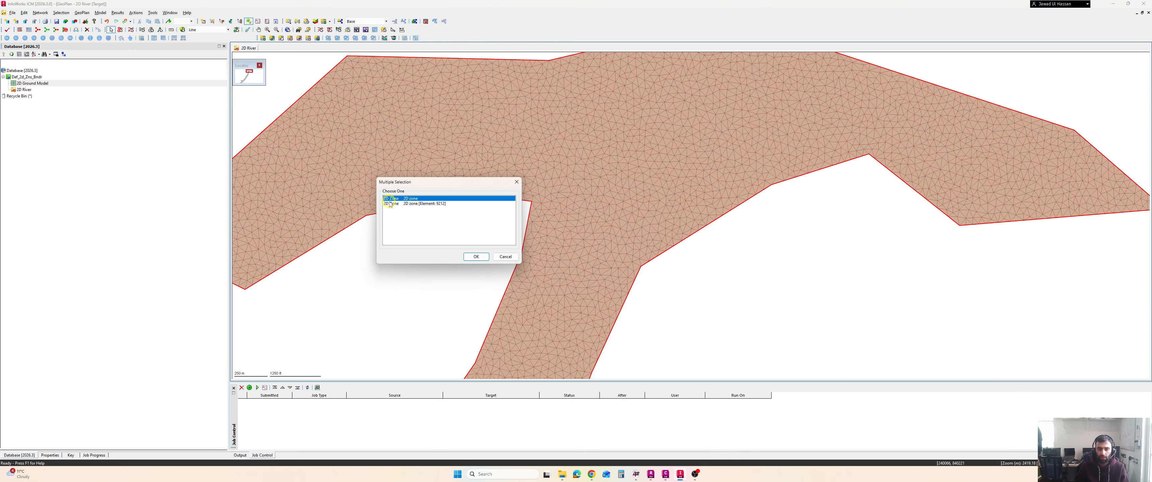
{"action": "left_click", "coordinate": [418, 205]}
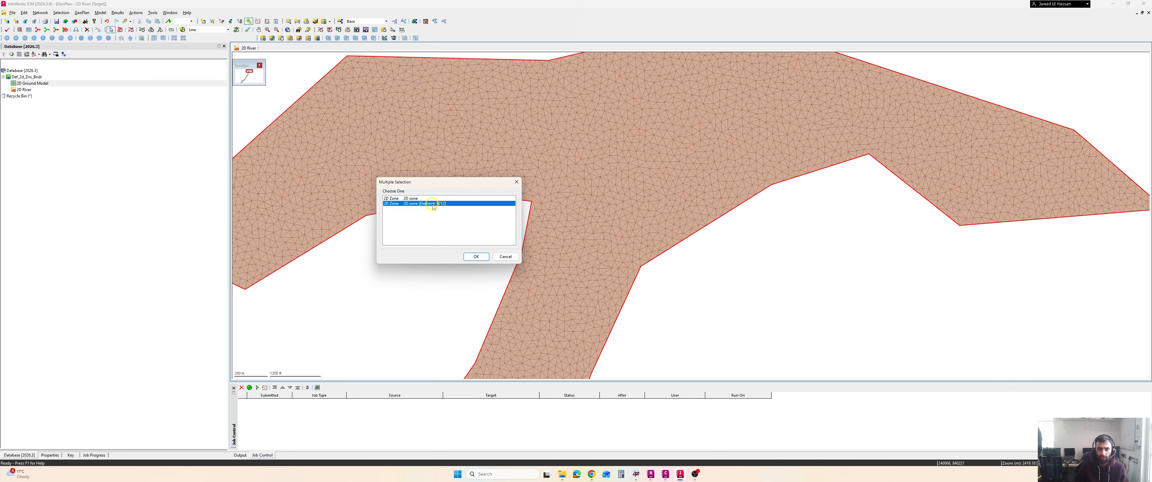
{"action": "left_click", "coordinate": [472, 256]}
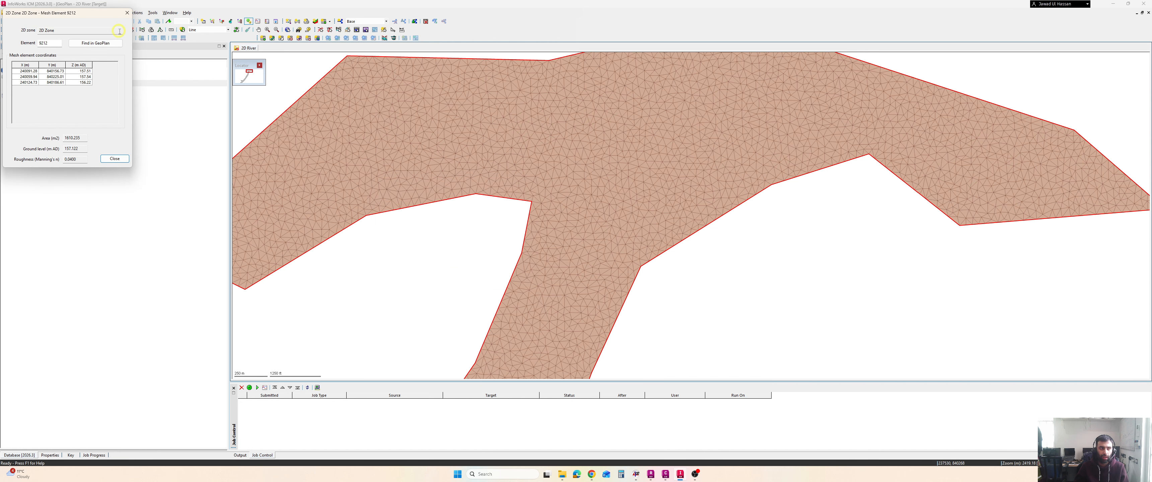
{"action": "left_click_drag", "start_coordinate": [84, 17], "coordinate": [663, 137]}
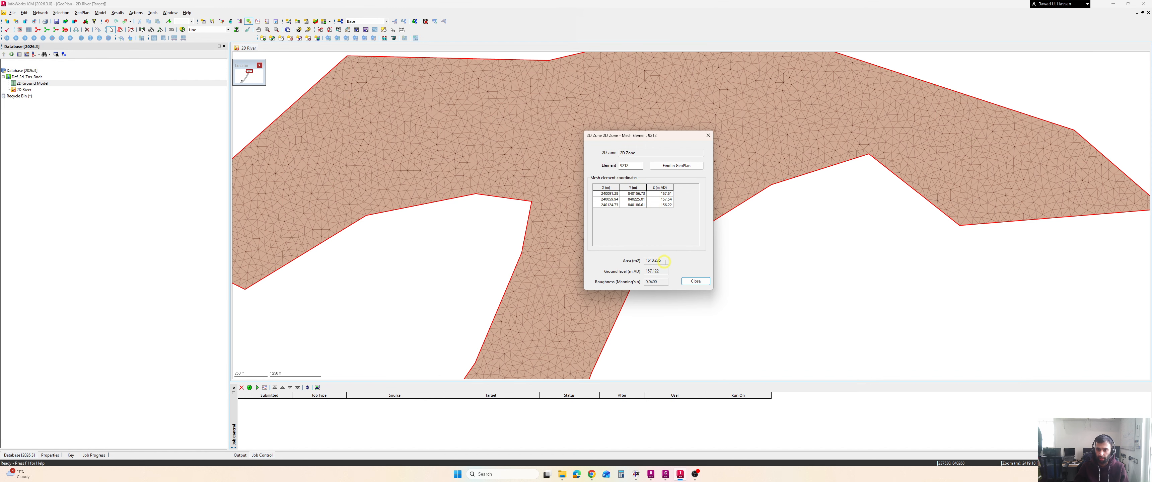
{"action": "left_click", "coordinate": [700, 284]}
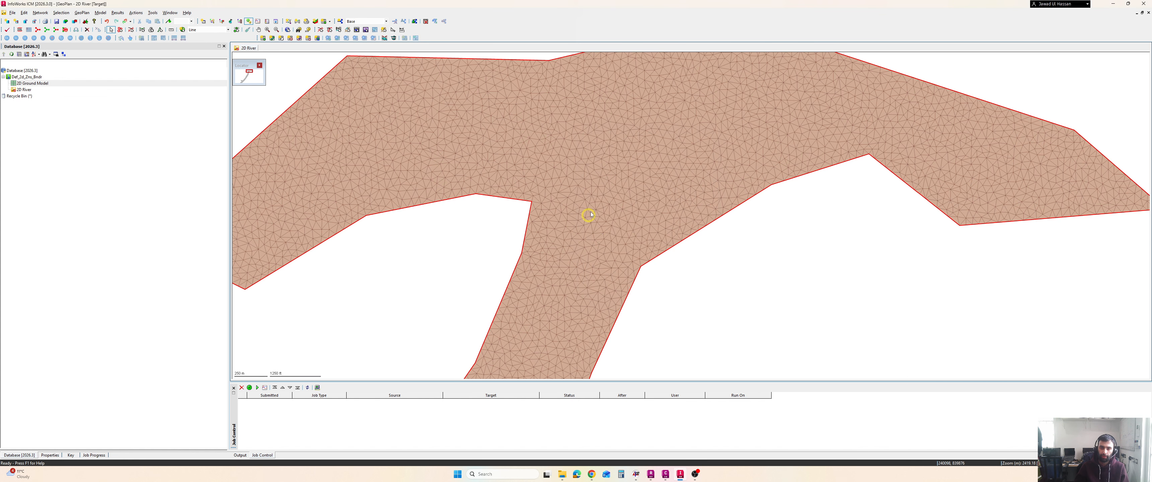
Zoom and pan along the river to inspect the generated mesh across the whole 2D zone
{"action": "scroll", "coordinate": [590, 197], "scroll_direction": "down", "scroll_amount": 2}
{"action": "scroll", "coordinate": [589, 160], "scroll_direction": "down", "scroll_amount": 2}
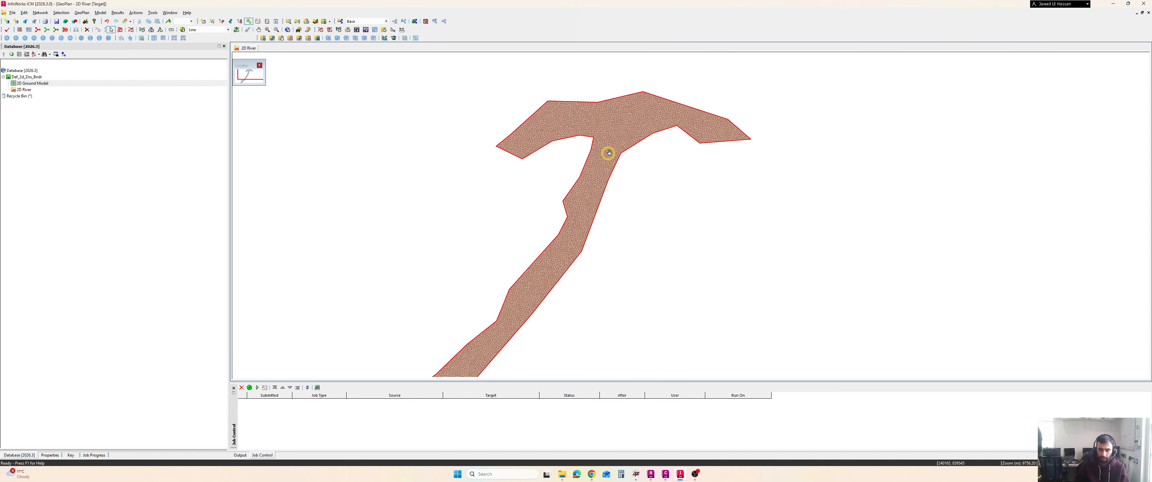
{"action": "scroll", "coordinate": [622, 157], "scroll_direction": "down", "scroll_amount": 2}
{"action": "scroll", "coordinate": [589, 201], "scroll_direction": "up", "scroll_amount": 2}
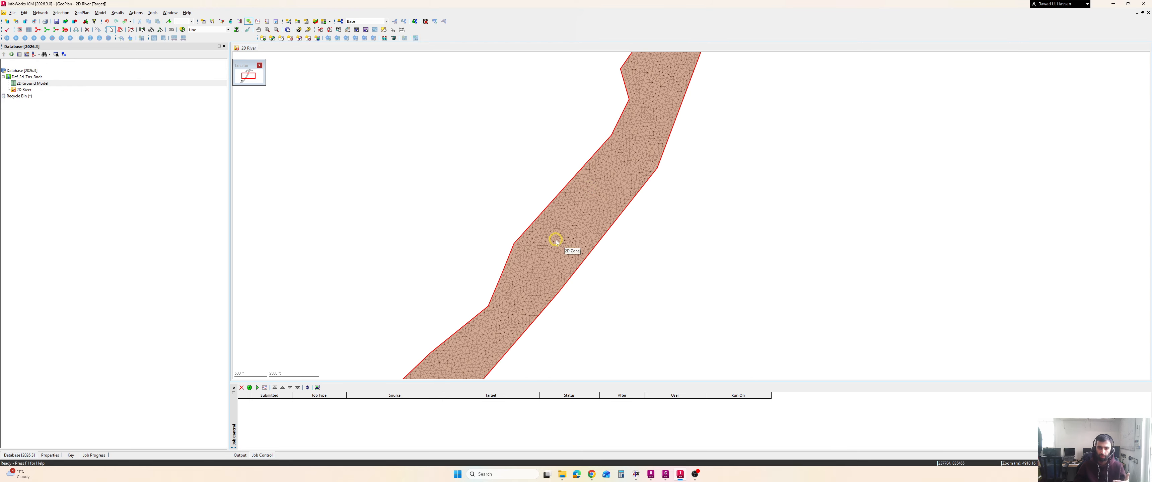
{"action": "left_click_drag", "start_coordinate": [557, 241], "coordinate": [571, 206]}
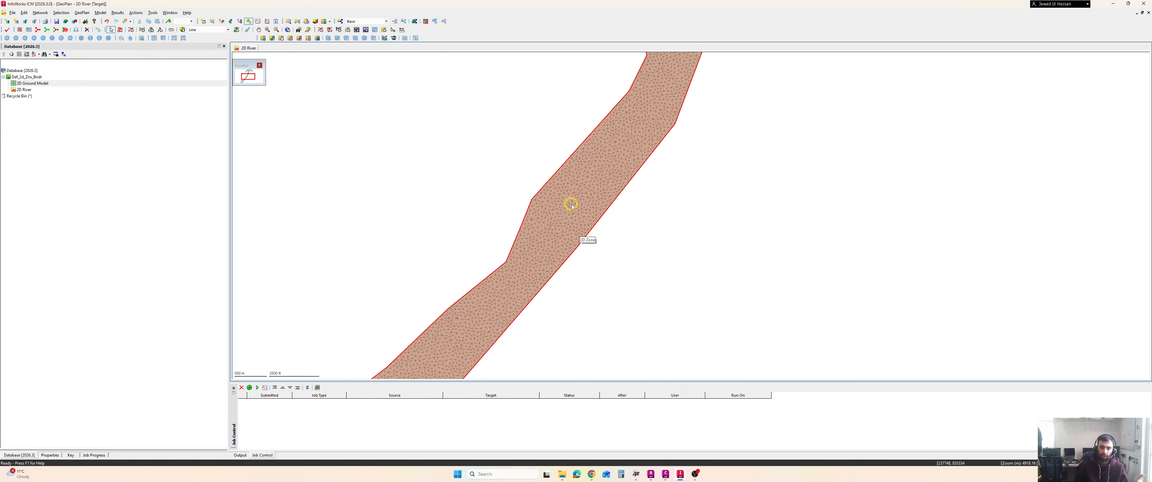
{"action": "scroll", "coordinate": [590, 177], "scroll_direction": "down", "scroll_amount": 2}
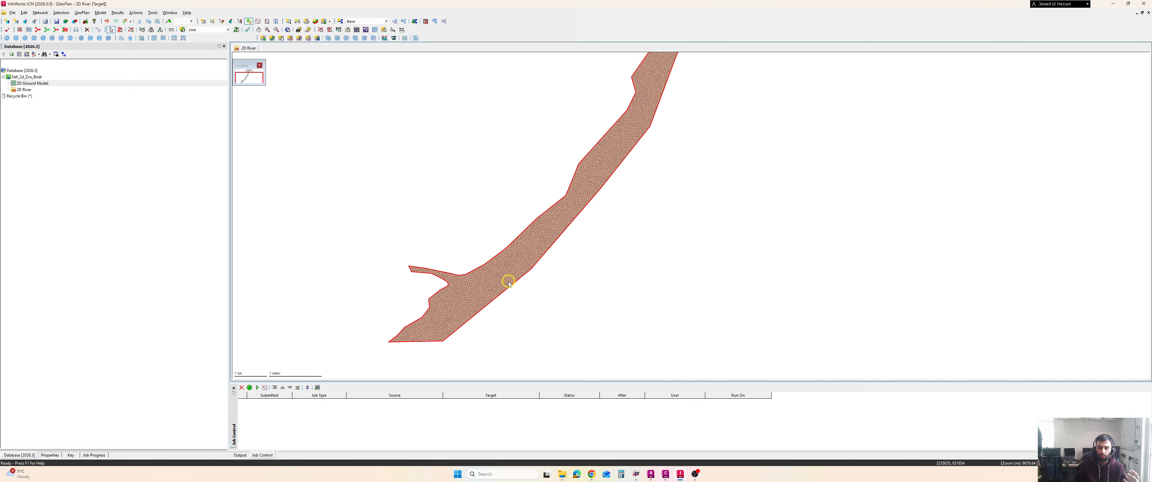
{"action": "left_click_drag", "start_coordinate": [509, 276], "coordinate": [504, 285]}
{"action": "left_click_drag", "start_coordinate": [535, 237], "coordinate": [484, 326]}
{"action": "scroll", "coordinate": [527, 289], "scroll_direction": "down", "scroll_amount": 2}
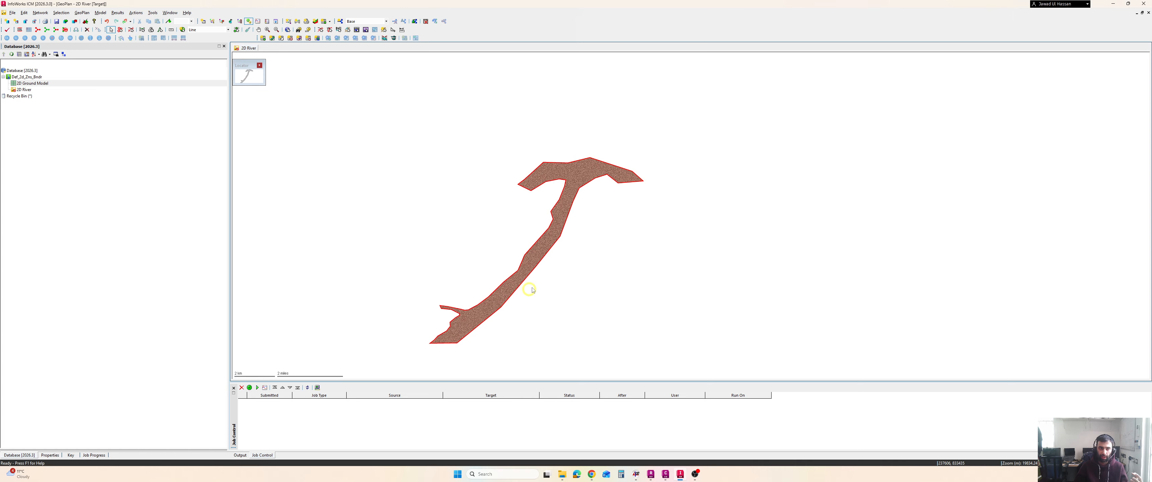
{"action": "scroll", "coordinate": [536, 264], "scroll_direction": "up", "scroll_amount": 2}
{"action": "left_click_drag", "start_coordinate": [531, 259], "coordinate": [594, 242]}
{"action": "scroll", "coordinate": [531, 288], "scroll_direction": "up", "scroll_amount": 2}
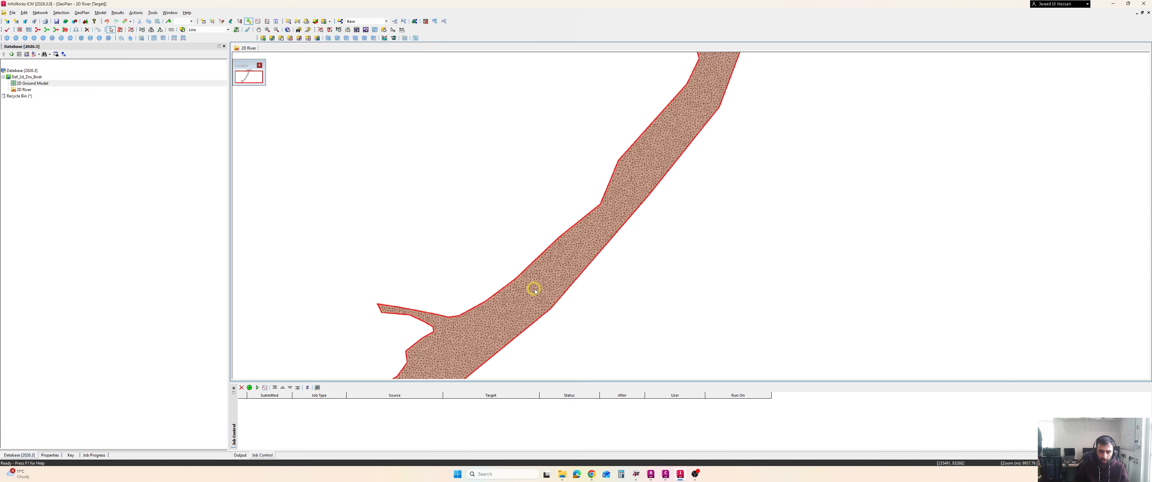
{"action": "left_click_drag", "start_coordinate": [538, 293], "coordinate": [575, 270]}
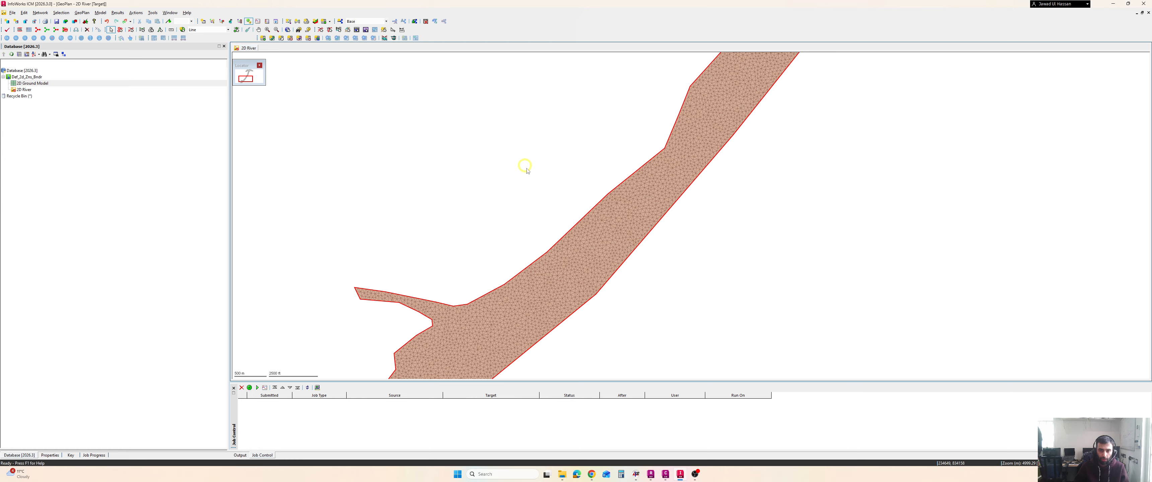
{"action": "key", "text": "ctrl+2"}
{"action": "mouse_move", "coordinate": [367, 94]}
{"action": "left_mouse_down"}
{"action": "mouse_move", "coordinate": [384, 117]}
{"action": "mouse_move", "coordinate": [403, 115]}
{"action": "left_mouse_up"}
{"action": "left_click_drag", "start_coordinate": [408, 99], "coordinate": [411, 120]}
{"action": "mouse_move", "coordinate": [461, 91]}
{"action": "left_mouse_down"}
{"action": "mouse_move", "coordinate": [474, 110]}
{"action": "mouse_move", "coordinate": [529, 92]}
{"action": "mouse_move", "coordinate": [538, 105]}
{"action": "mouse_move", "coordinate": [542, 91]}
{"action": "left_mouse_up"}
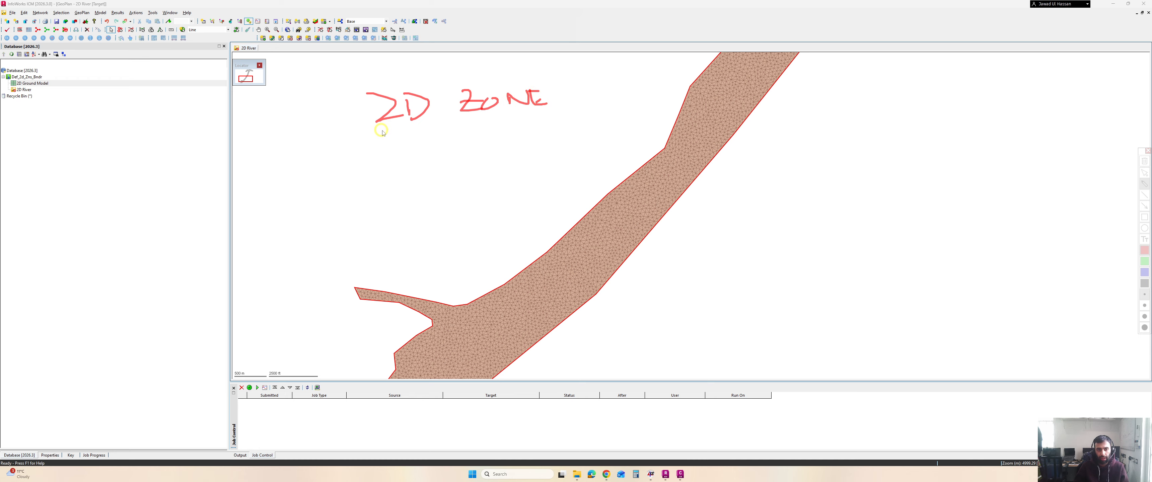
{"action": "left_click_drag", "start_coordinate": [387, 133], "coordinate": [408, 153]}
{"action": "mouse_move", "coordinate": [467, 127]}
{"action": "left_mouse_down"}
{"action": "mouse_move", "coordinate": [469, 144]}
{"action": "mouse_move", "coordinate": [577, 129]}
{"action": "mouse_move", "coordinate": [588, 157]}
{"action": "left_mouse_up"}
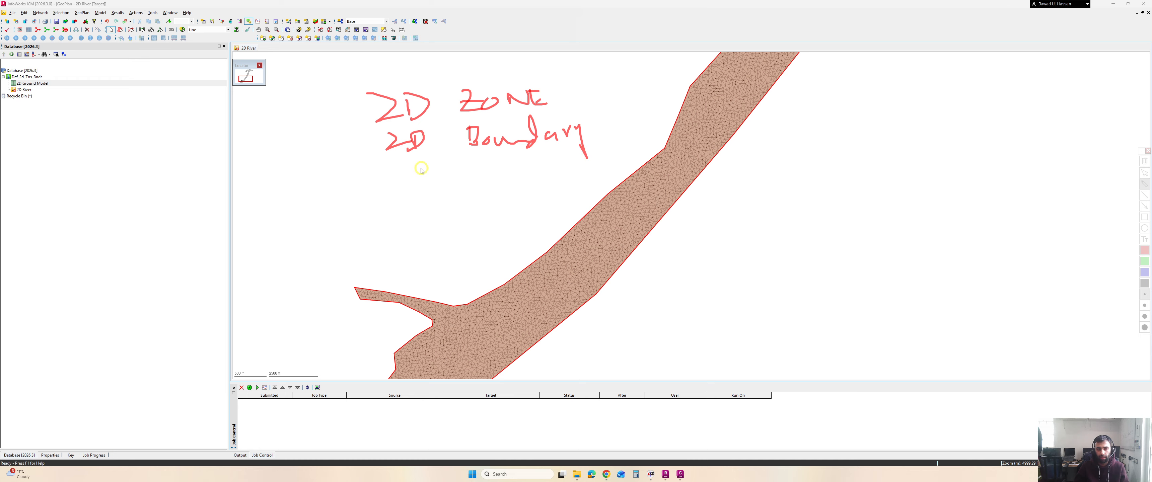
{"action": "mouse_move", "coordinate": [406, 169]}
{"action": "left_mouse_down"}
{"action": "mouse_move", "coordinate": [426, 160]}
{"action": "mouse_move", "coordinate": [453, 178]}
{"action": "mouse_move", "coordinate": [492, 167]}
{"action": "mouse_move", "coordinate": [503, 180]}
{"action": "left_mouse_up"}
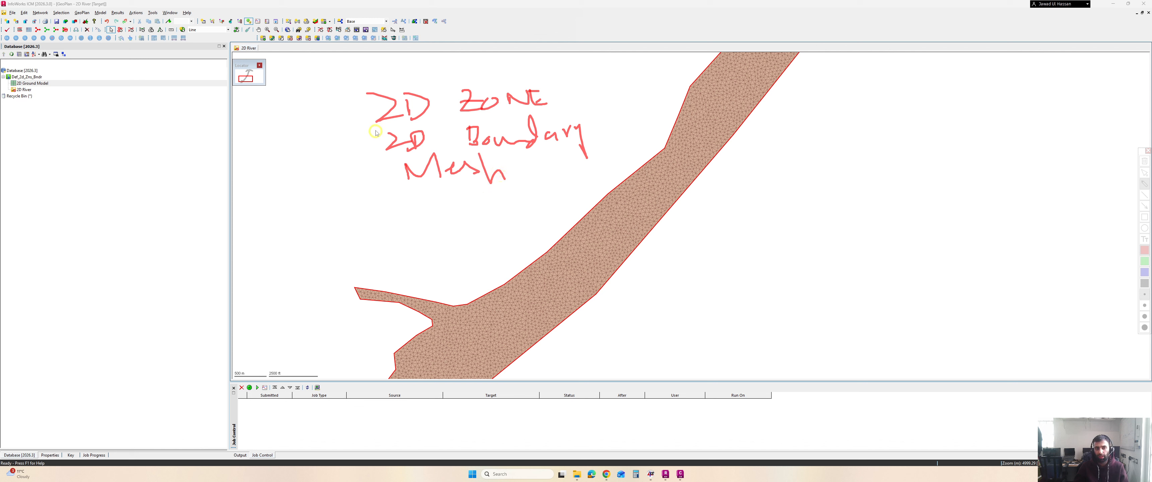
{"action": "mouse_move", "coordinate": [361, 97]}
{"action": "left_mouse_down"}
{"action": "mouse_move", "coordinate": [346, 122]}
{"action": "mouse_move", "coordinate": [376, 202]}
{"action": "mouse_move", "coordinate": [420, 214]}
{"action": "left_mouse_up"}
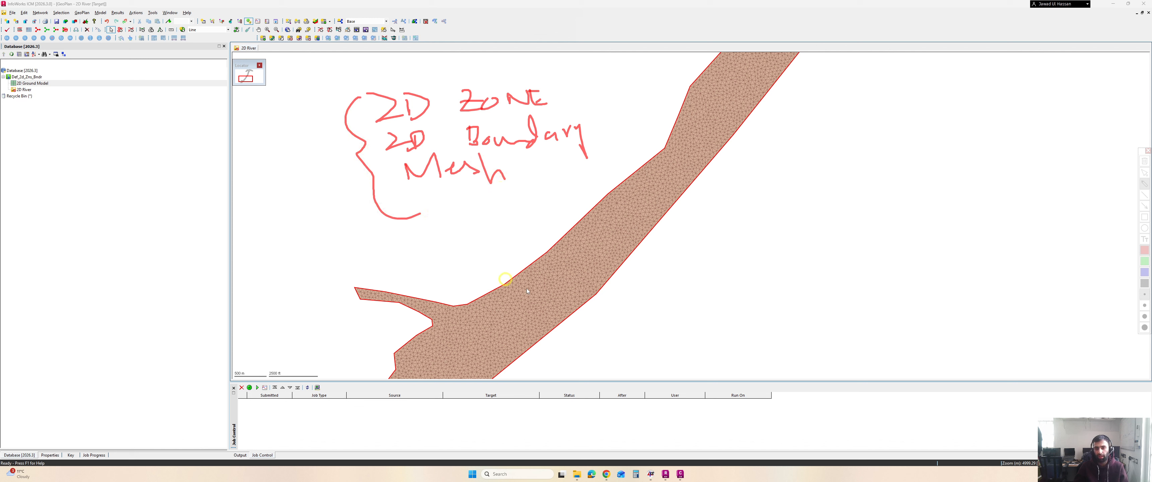